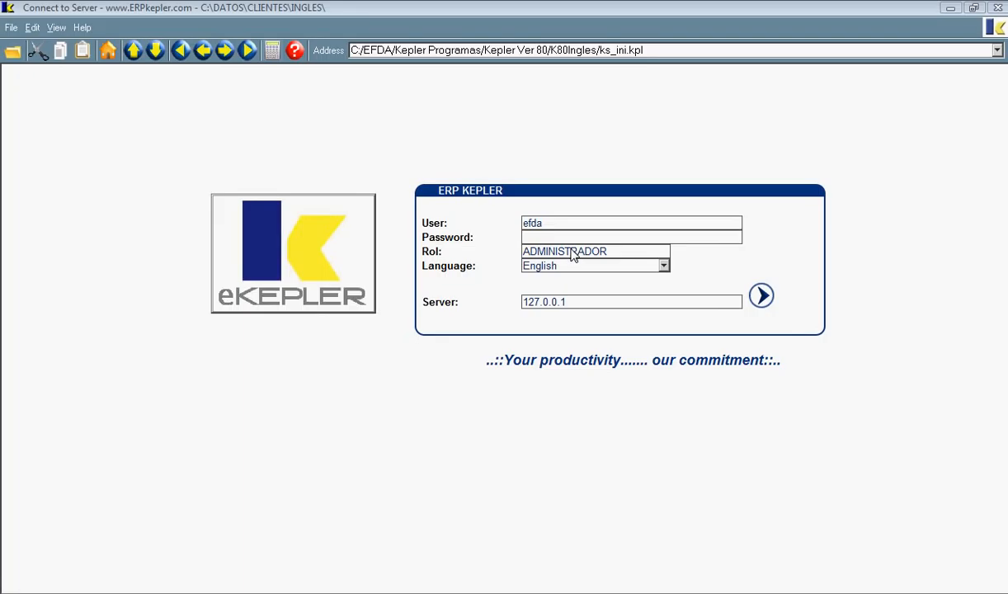
# Enter the account password and log in to the server with the English language option
pyautogui.click(576, 243)
pyautogui.write('***')
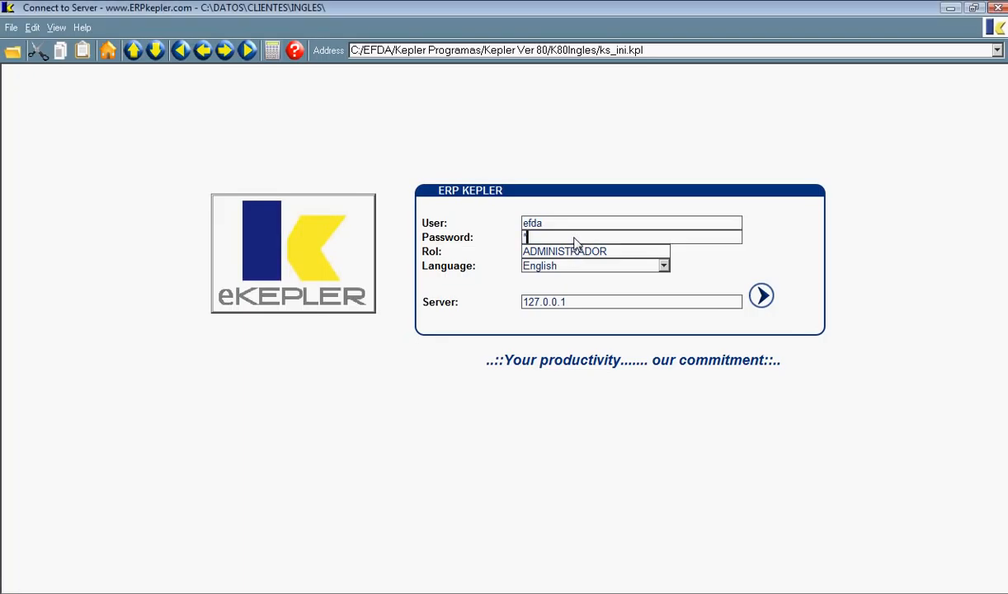
pyautogui.click(761, 296)
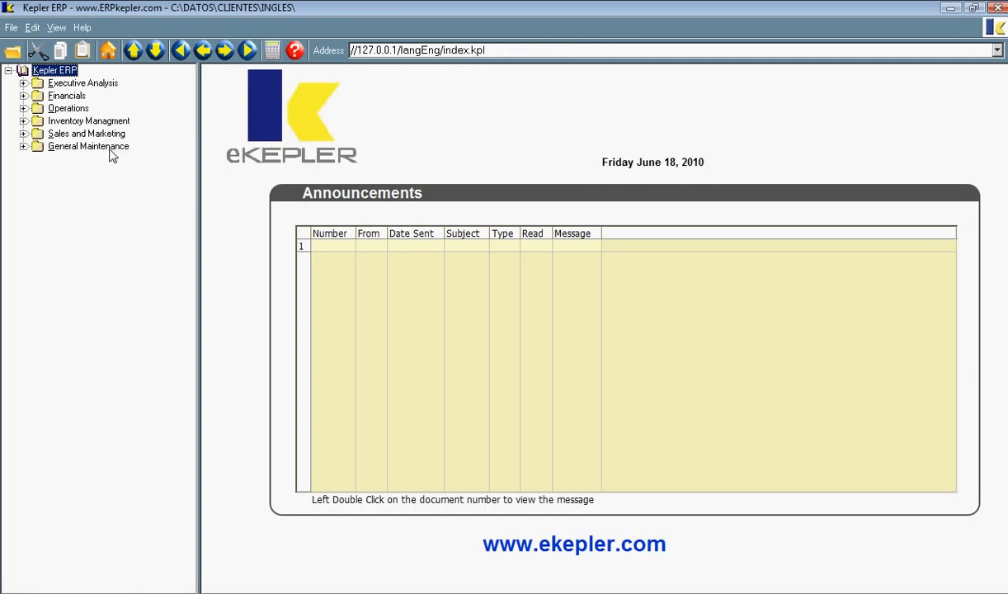
# Open the Roles page under User Configuration in the General Maintenance configuration section
pyautogui.doubleClick(107, 148)
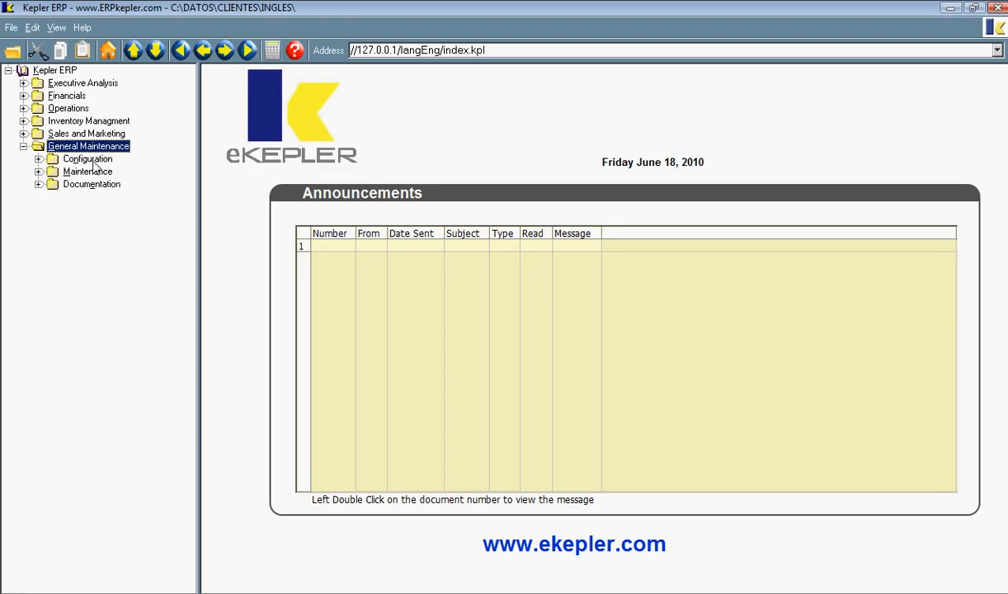
pyautogui.doubleClick(89, 159)
pyautogui.doubleClick(107, 185)
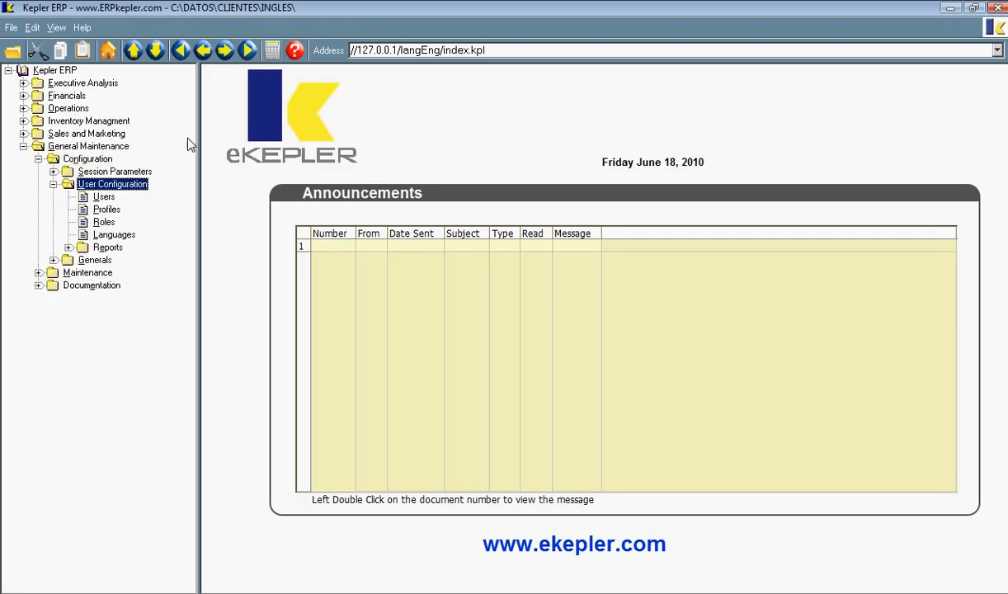
pyautogui.click(104, 221)
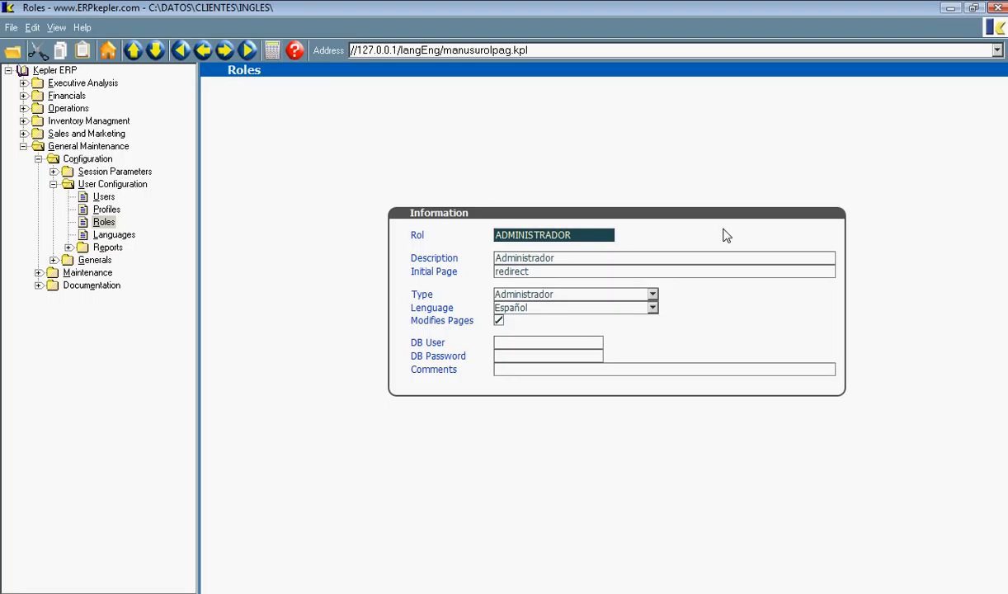
# Define a new role CRM-SUPERVISOR with the description "CRM Supervisor" and the initial page redirect.kpl
pyautogui.write('CRM-SUP')
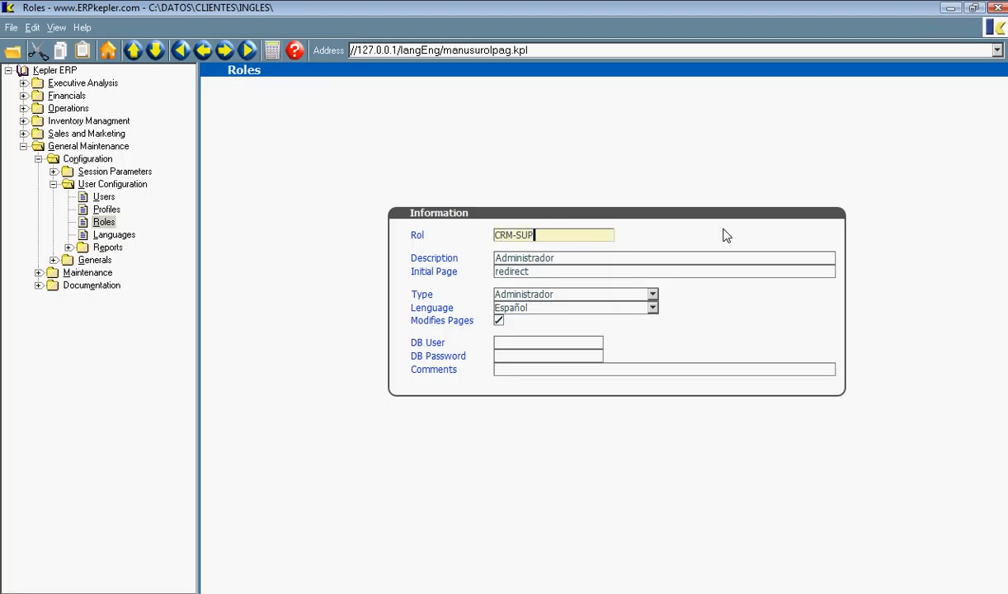
pyautogui.write('ERVISOR')
pyautogui.press('Tab')
pyautogui.write('CRM')
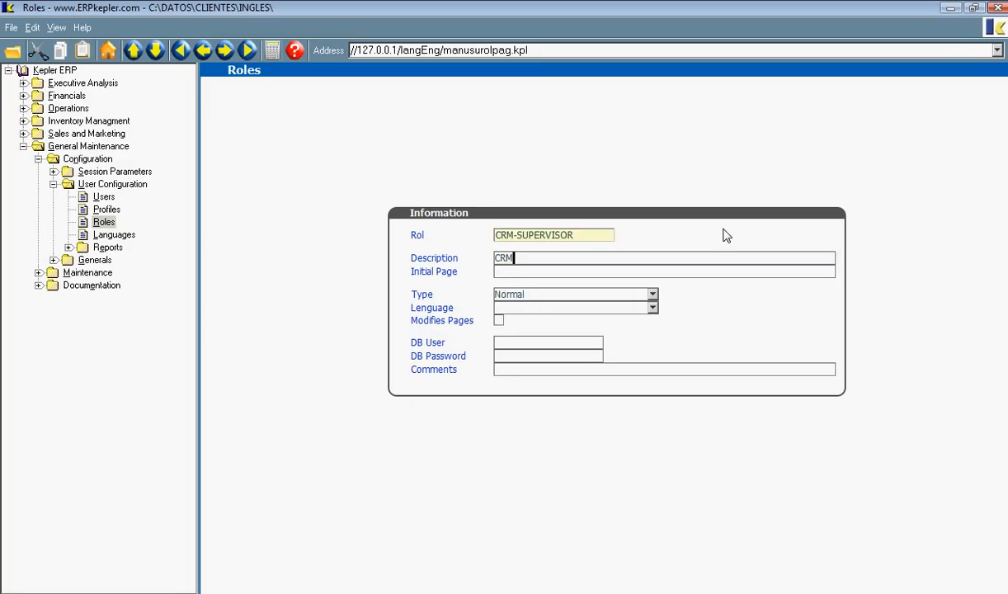
pyautogui.write(' Supervisor')
pyautogui.press('Tab')
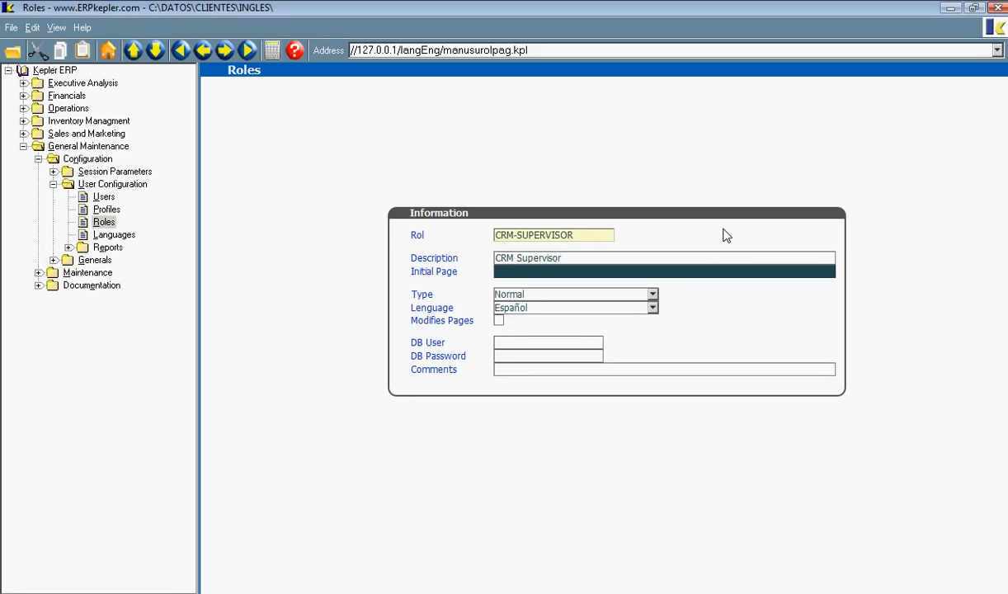
pyautogui.write('redi')
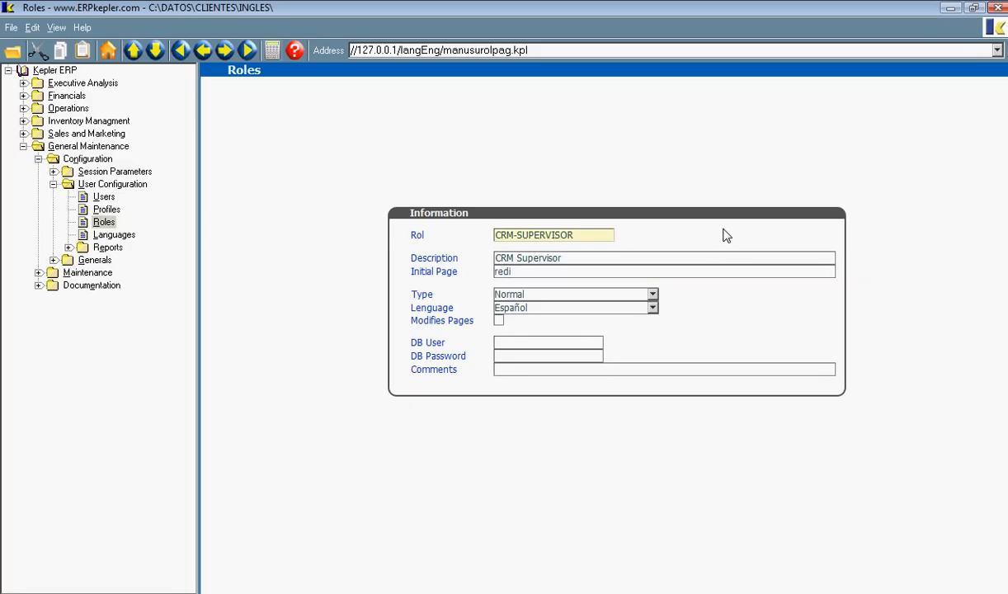
pyautogui.write('rect.kpl')
pyautogui.press('Tab')
# Set the new role's type to Normal and its language to English, and save the role
pyautogui.press('Tab')
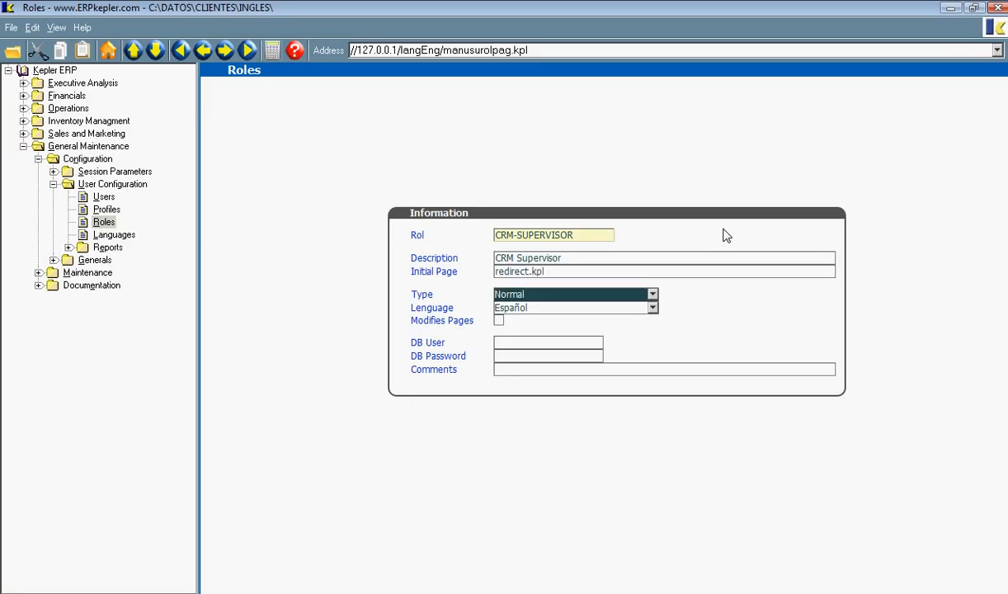
pyautogui.press('Down')
pyautogui.press('Up')
pyautogui.press('Return')
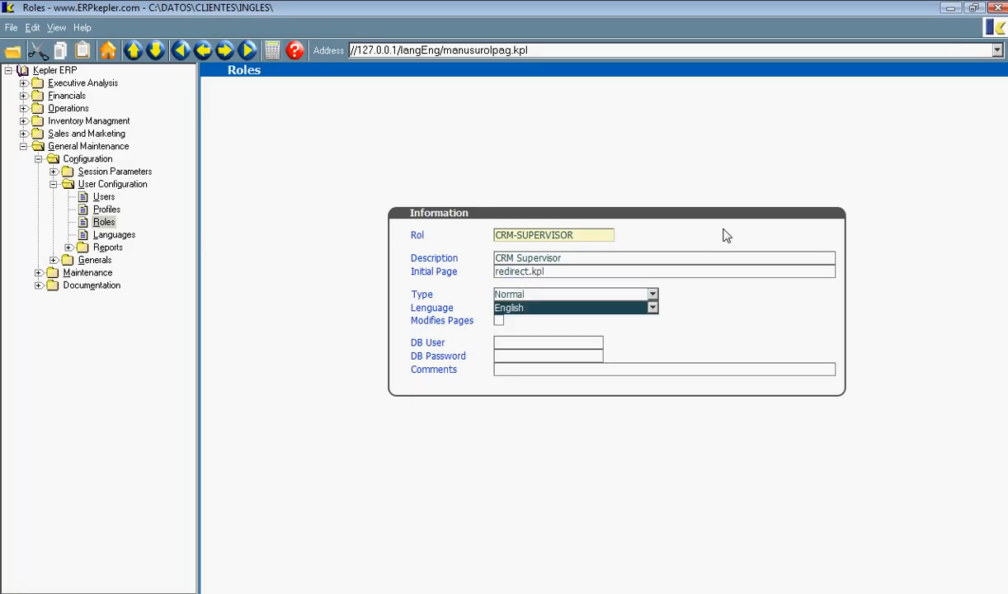
pyautogui.press('Return')
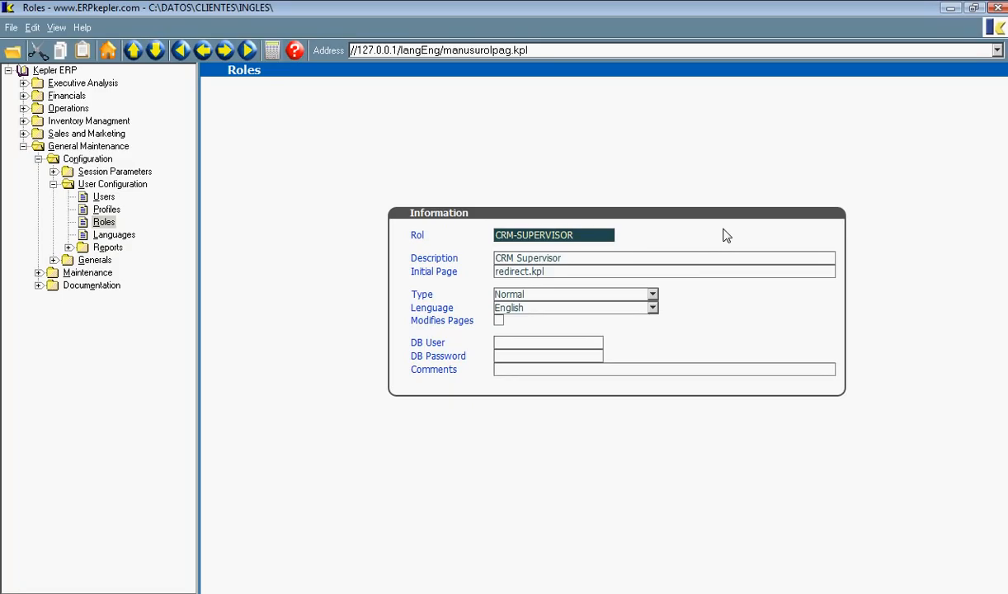
# Leave the role form and start a new profile CRMSUP with the description "CRM Supervisor" on the Profiles page
pyautogui.press('Escape')
pyautogui.press('Up')
pyautogui.press('Return')
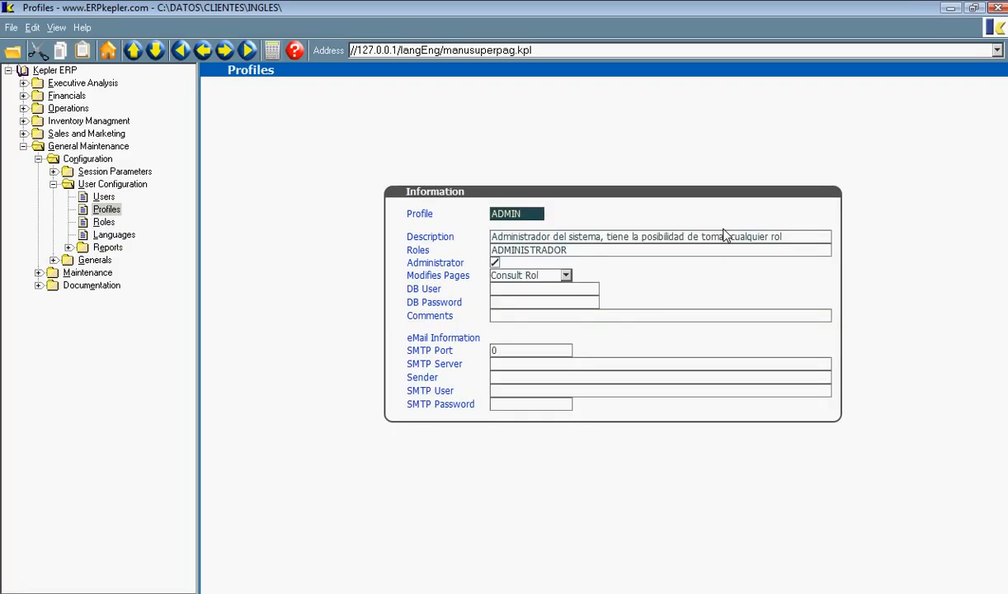
pyautogui.write('CRMSUP')
pyautogui.press('Return')
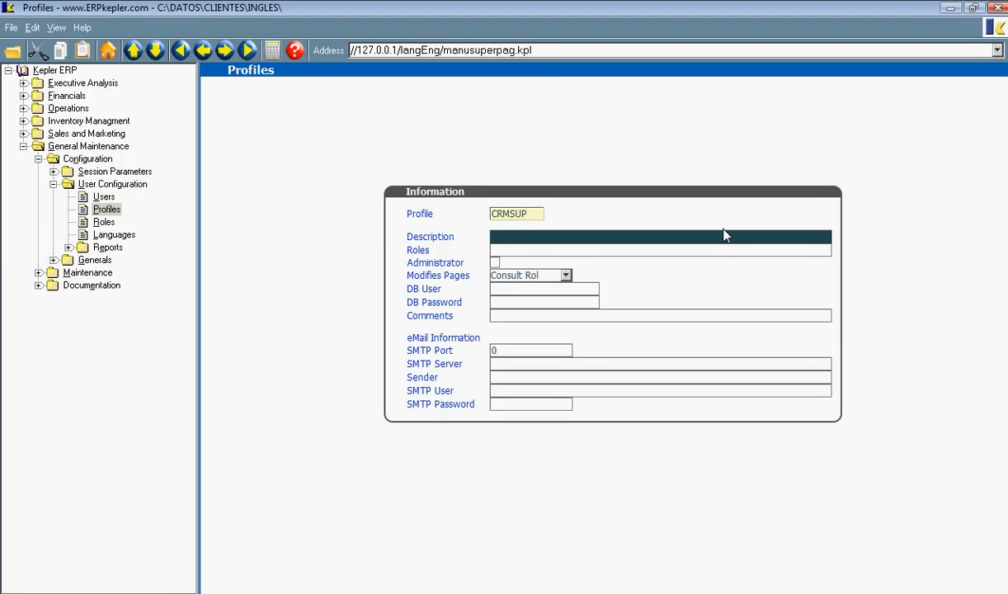
pyautogui.write('CRM Super')
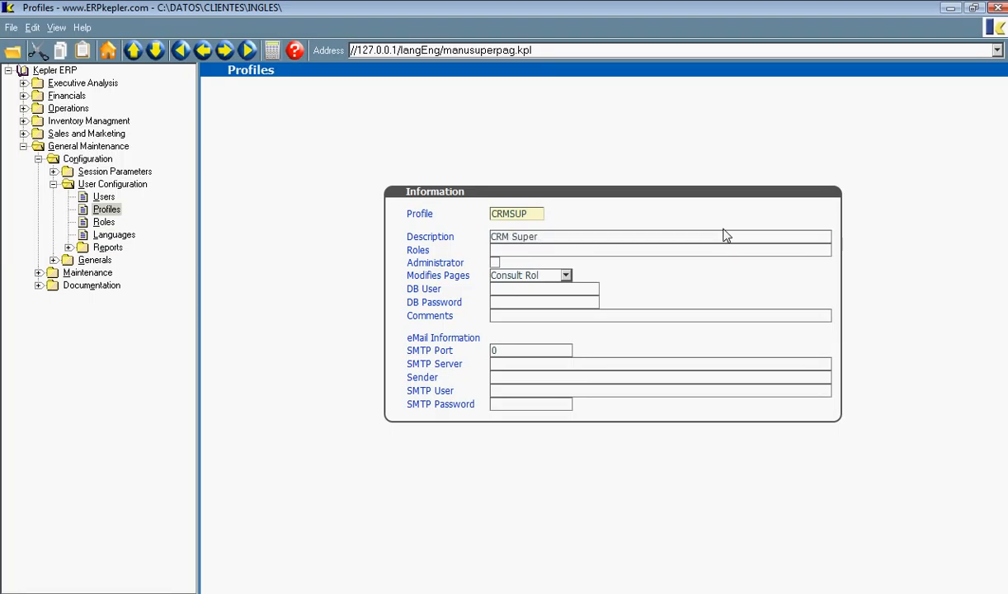
pyautogui.write('visor')
# Assign the CRM-SUPERVISOR role to the CRMSUP profile
pyautogui.press('Tab')
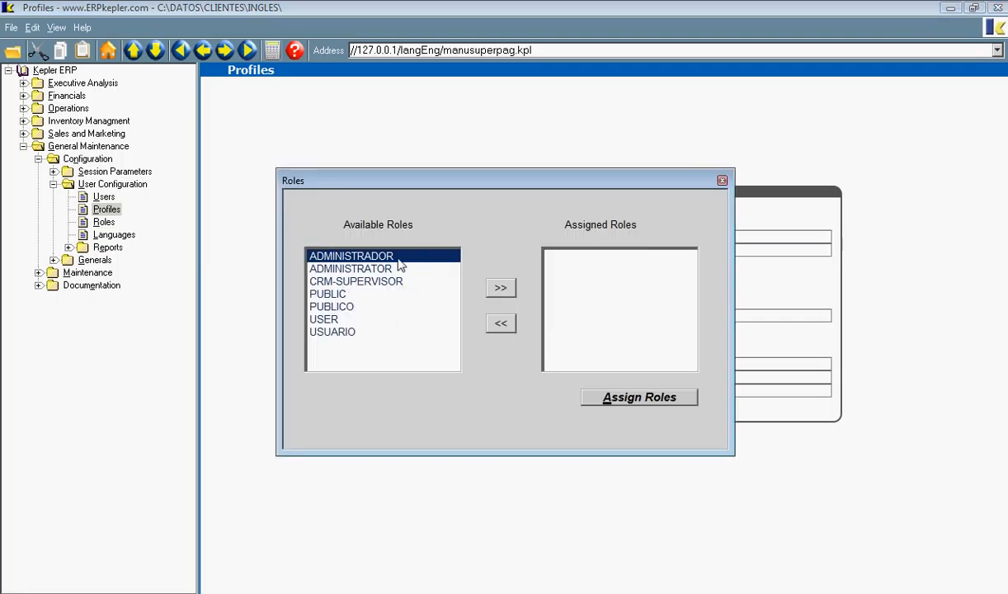
pyautogui.click(417, 283)
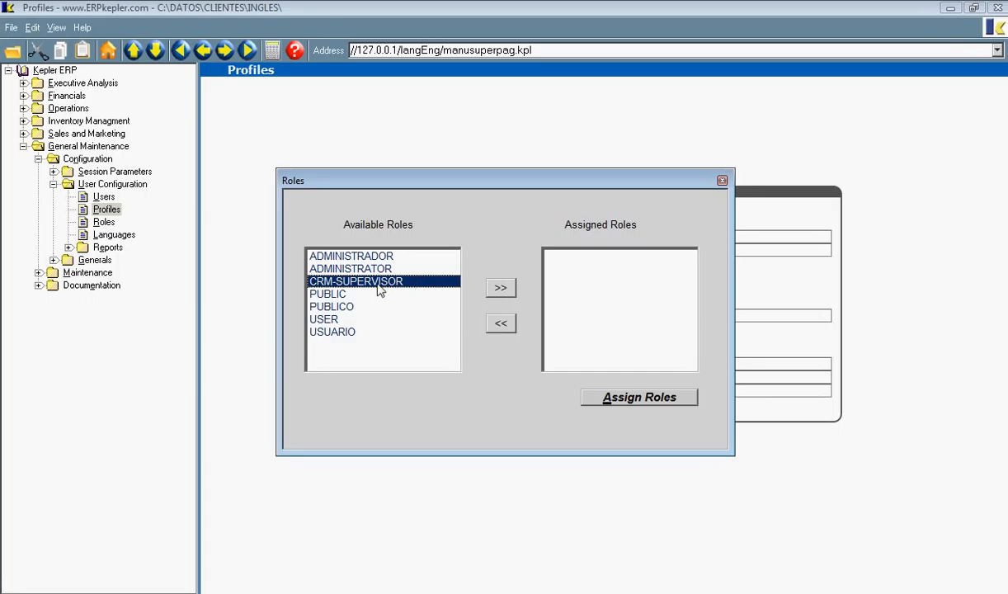
pyautogui.click(500, 287)
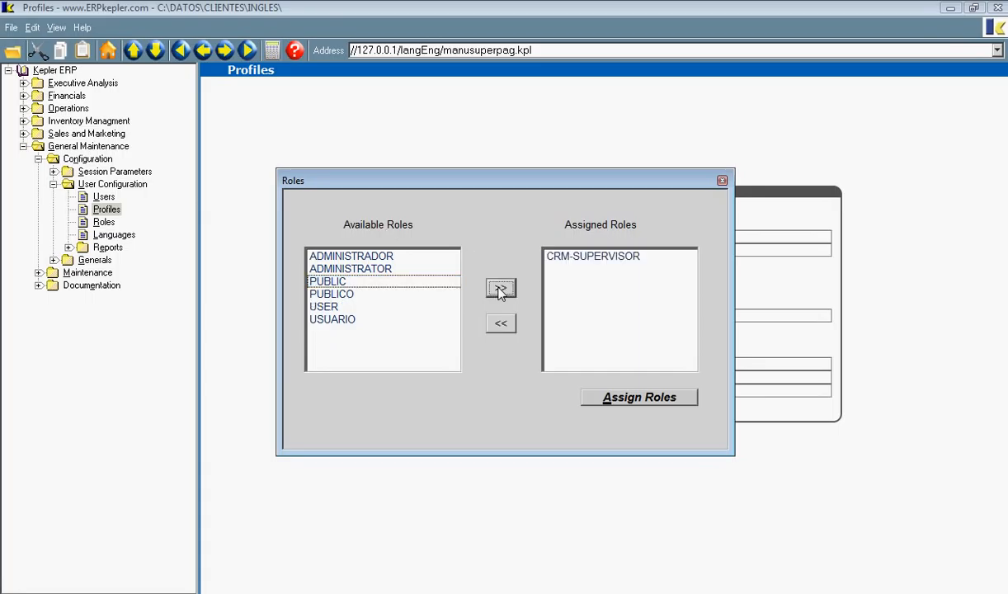
pyautogui.click(660, 399)
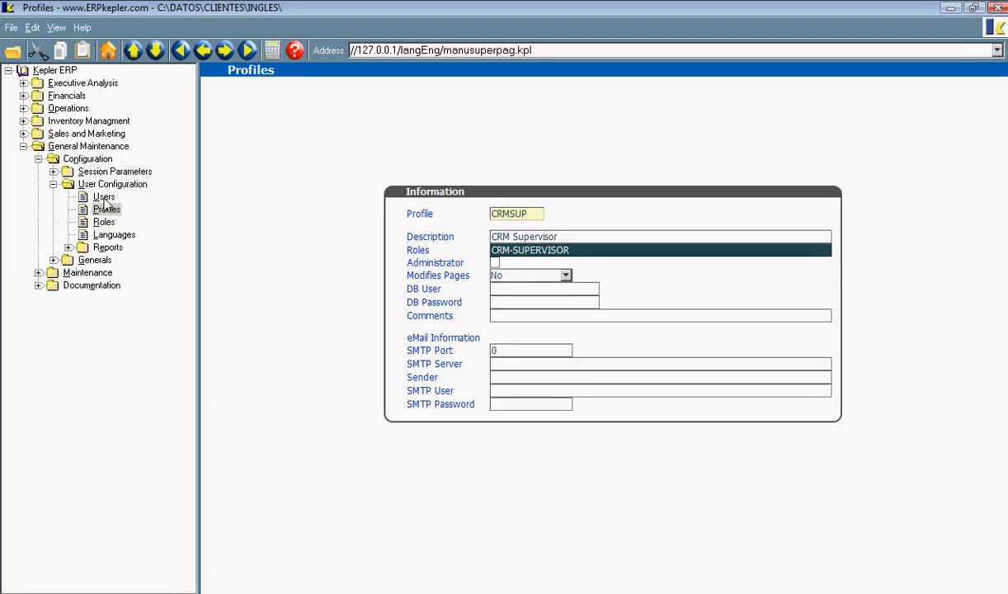
# Start a new record in the user catalogue, entering the user ID, the user's full name and the account password
pyautogui.click(104, 198)
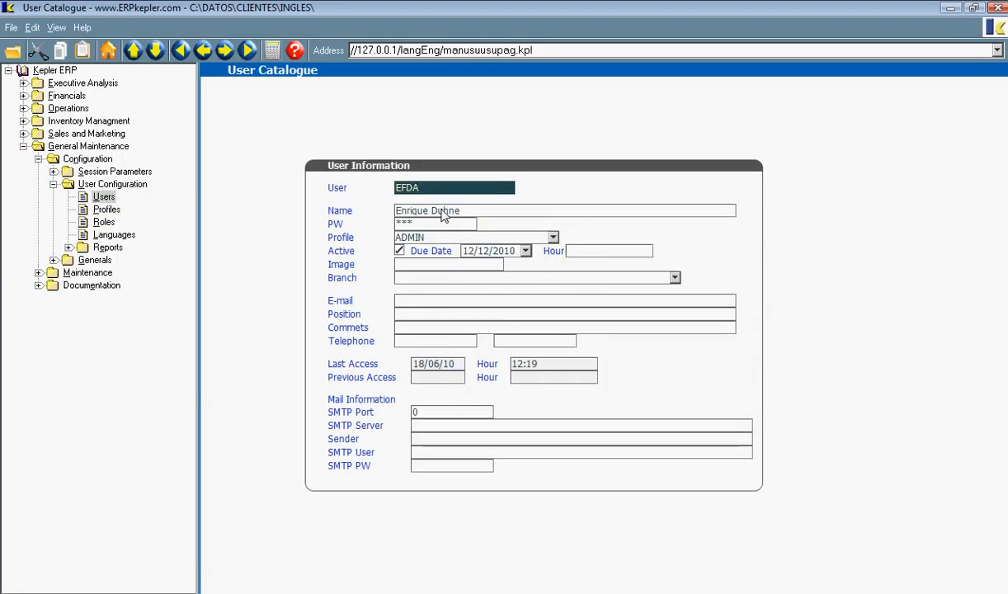
pyautogui.write('JDOE')
pyautogui.press('Tab')
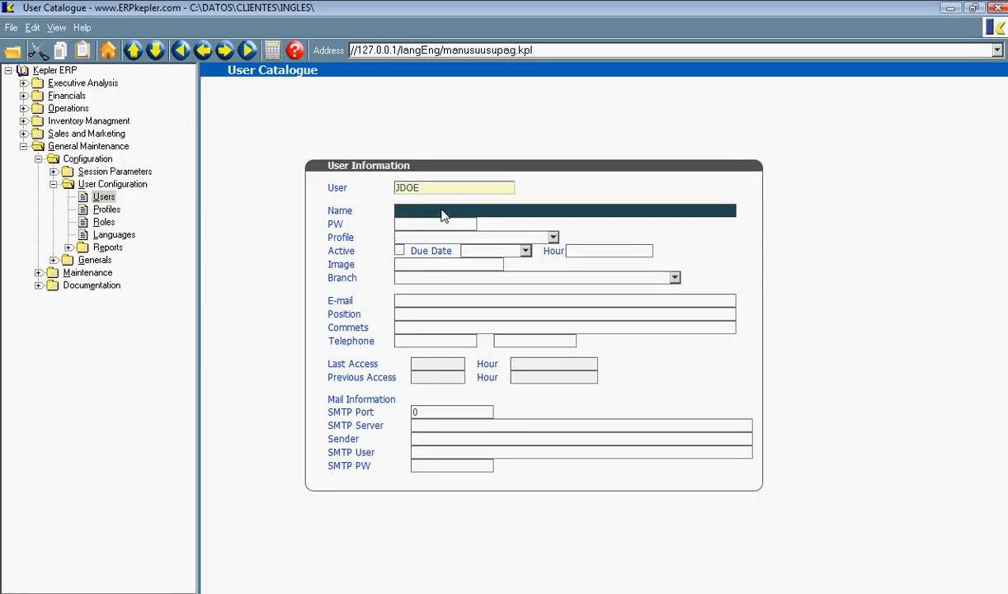
pyautogui.click(441, 213)
pyautogui.write('John Doe')
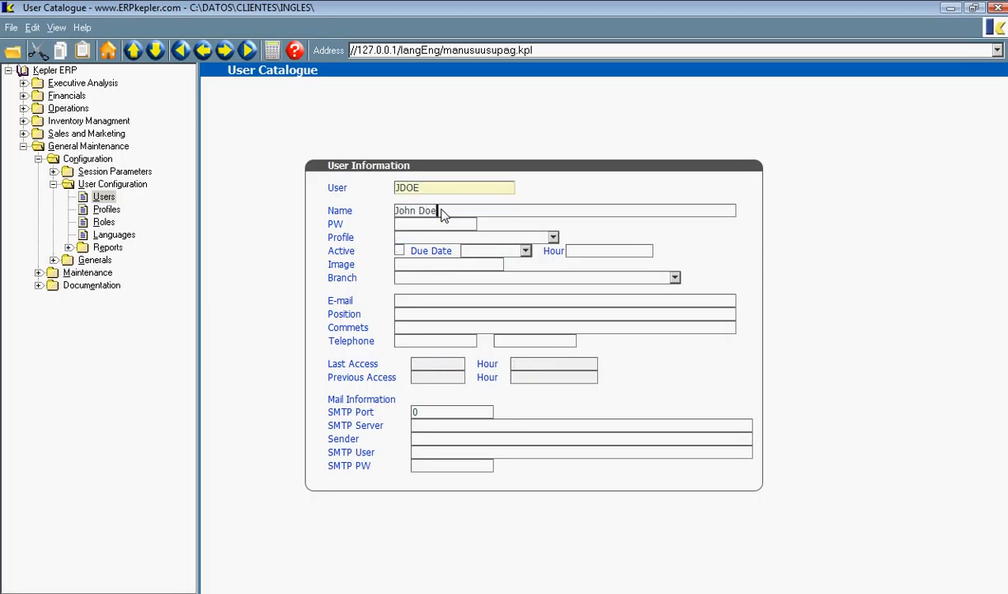
pyautogui.press('Tab')
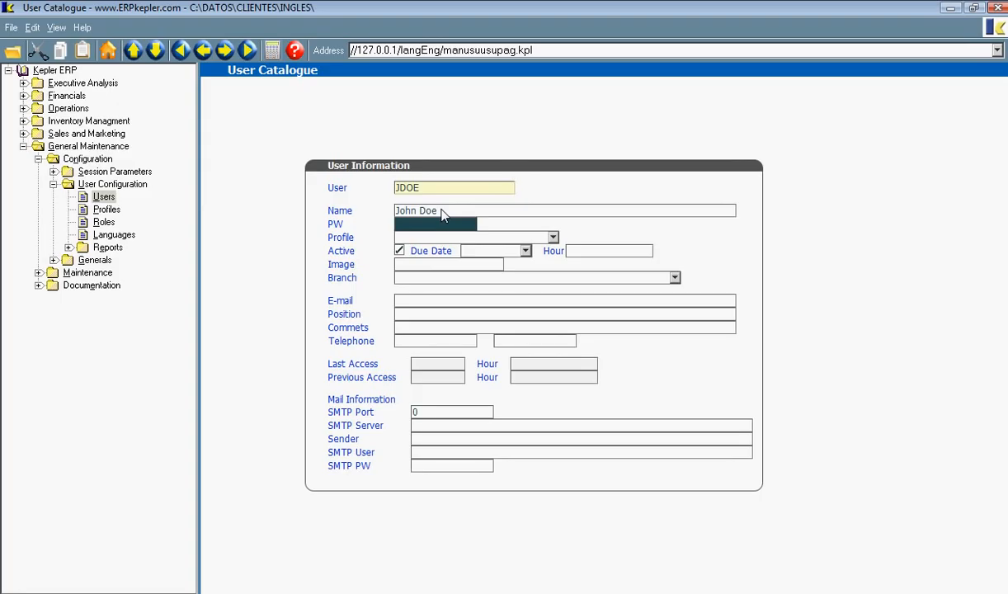
pyautogui.write('*****')
pyautogui.press('Tab')
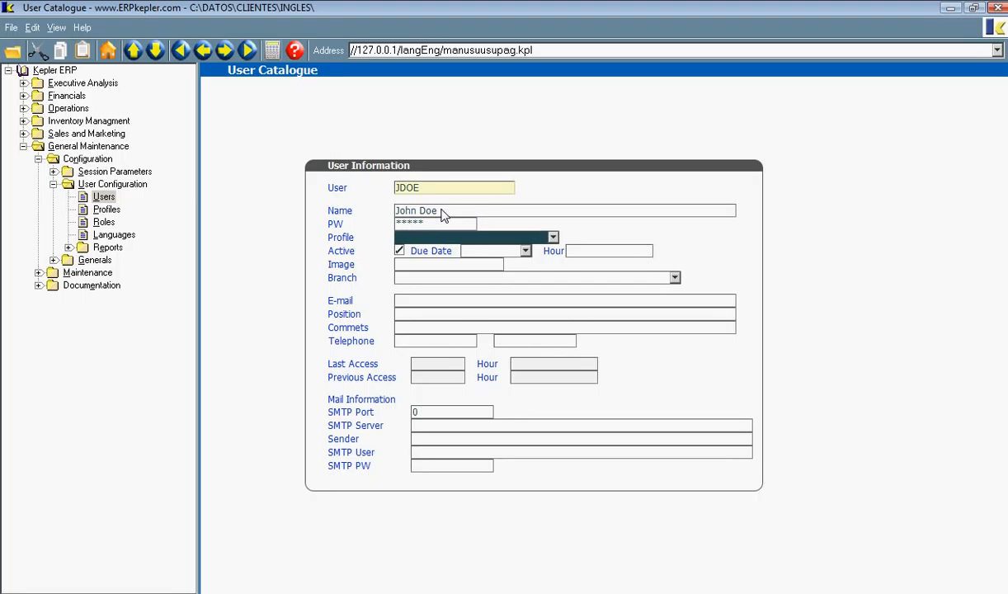
# Give the new user the CRMSUP profile and a due date of 12/18/2010 at 12:00
pyautogui.click(552, 238)
pyautogui.click(404, 263)
pyautogui.click(496, 251)
pyautogui.press('Tab')
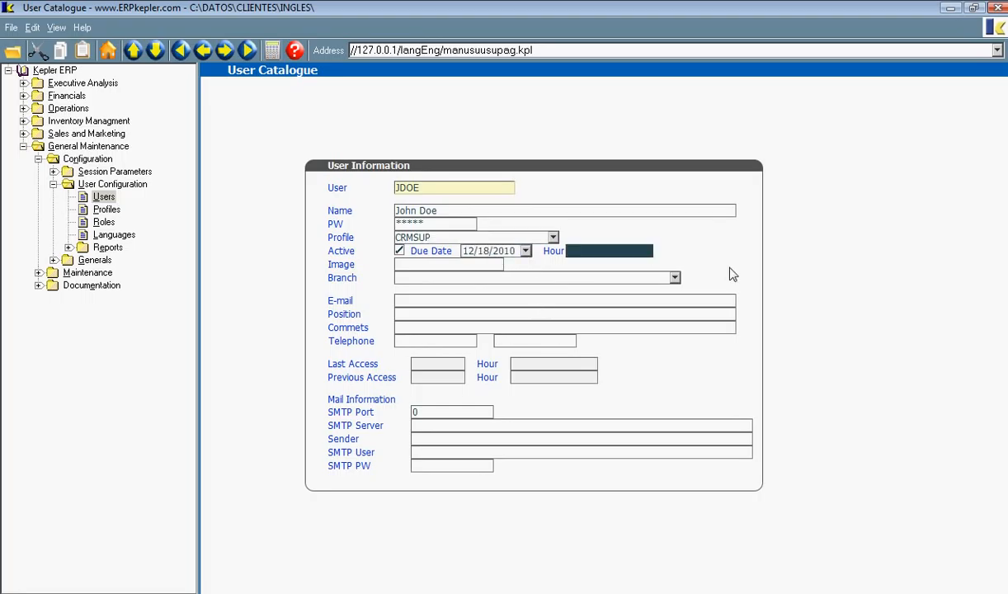
pyautogui.write('12:00')
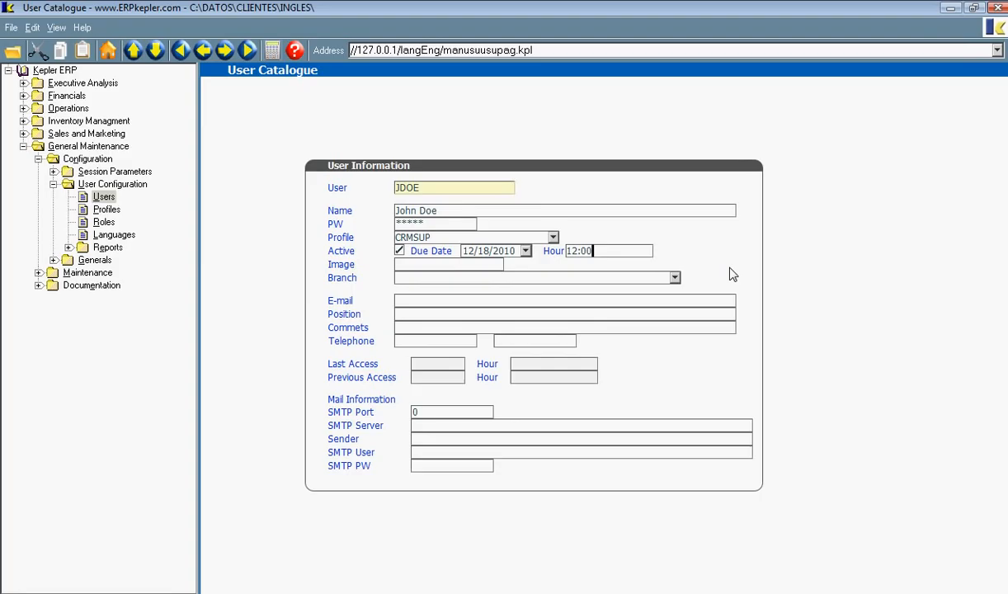
pyautogui.press('Tab')
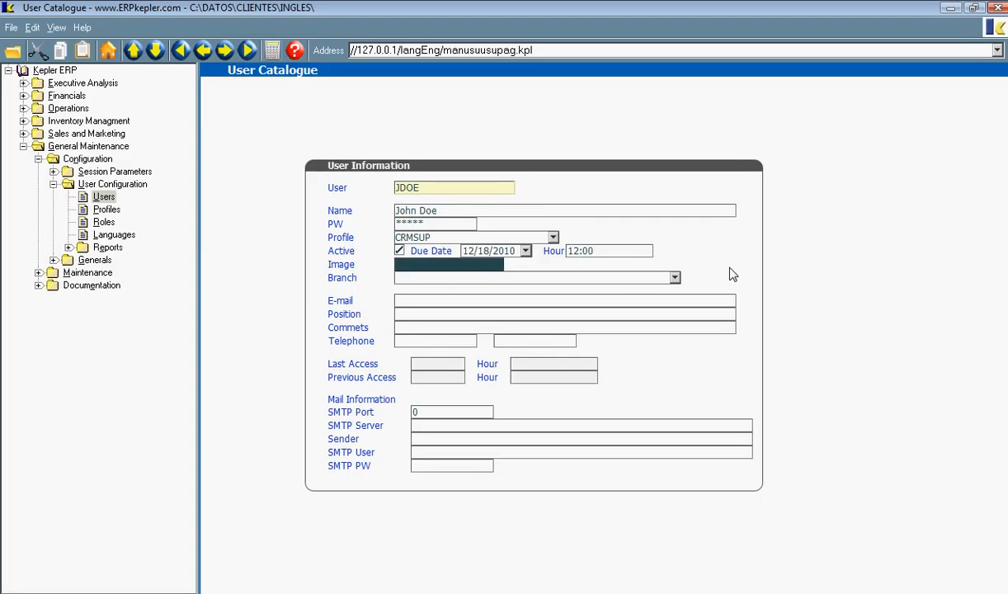
# Set the new user's branch to CORPORATE HQ, leaving the image empty
pyautogui.press('Tab')
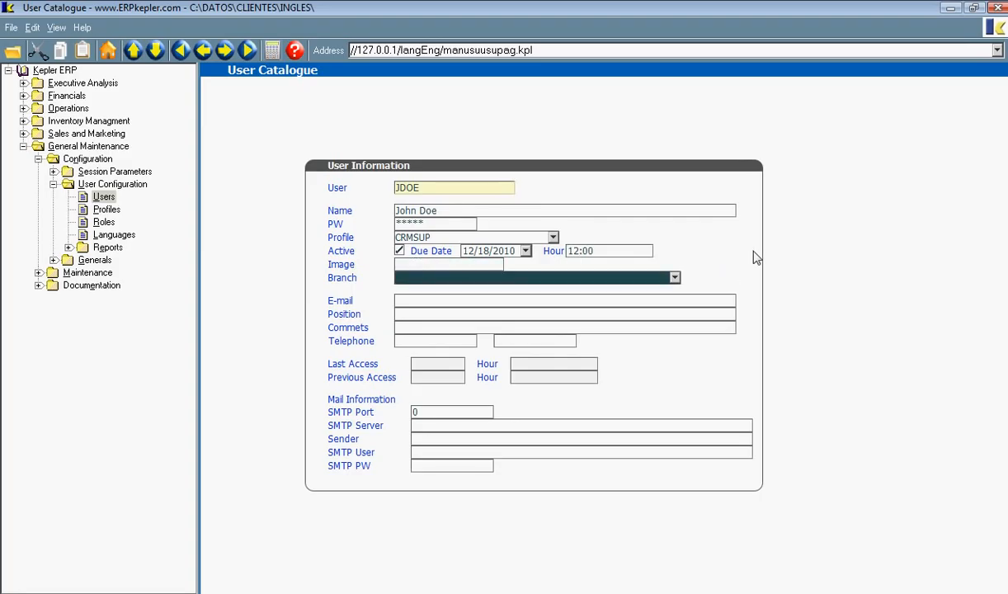
pyautogui.click(674, 278)
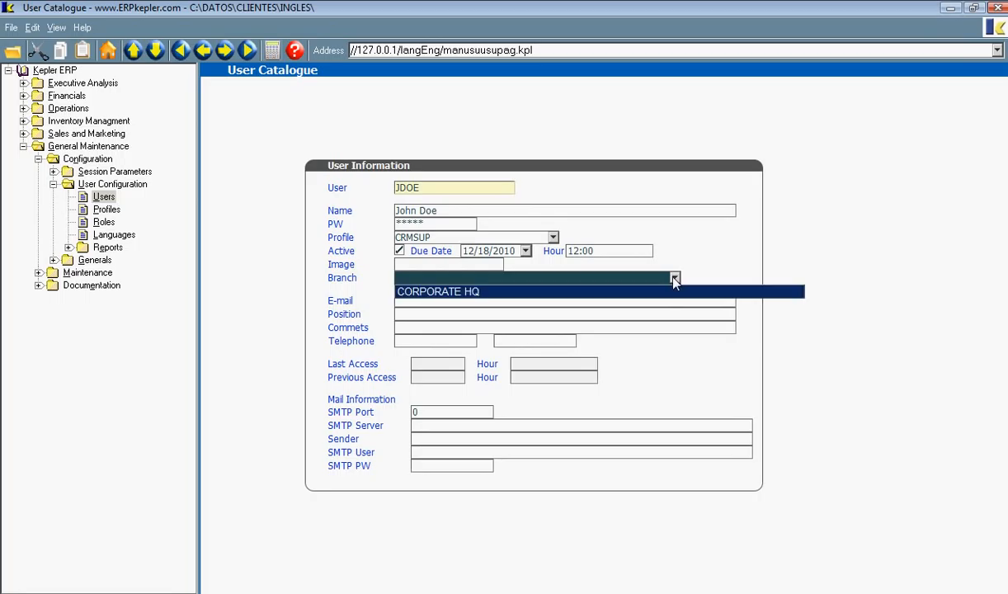
pyautogui.click(633, 292)
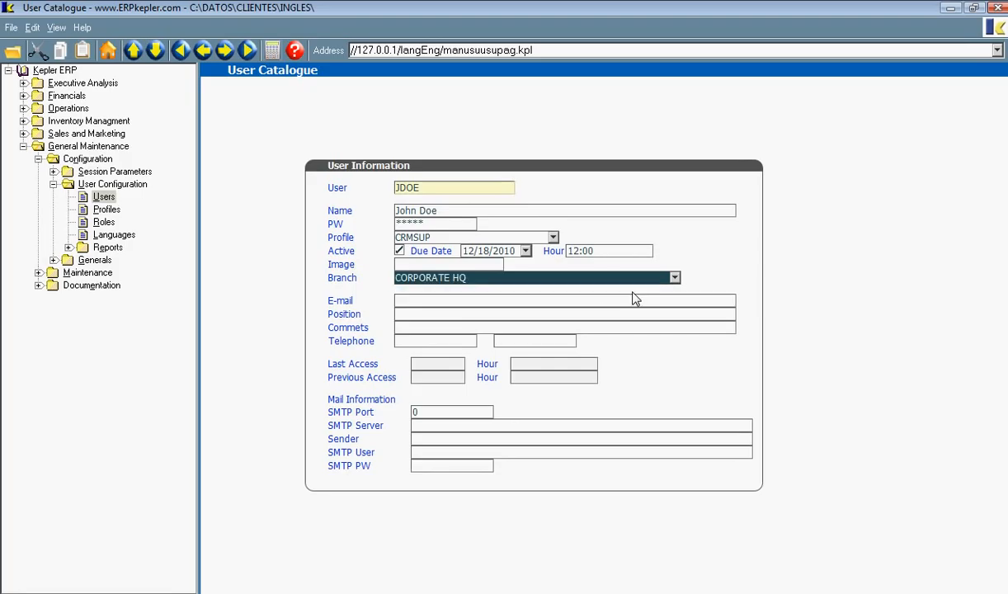
pyautogui.click(501, 303)
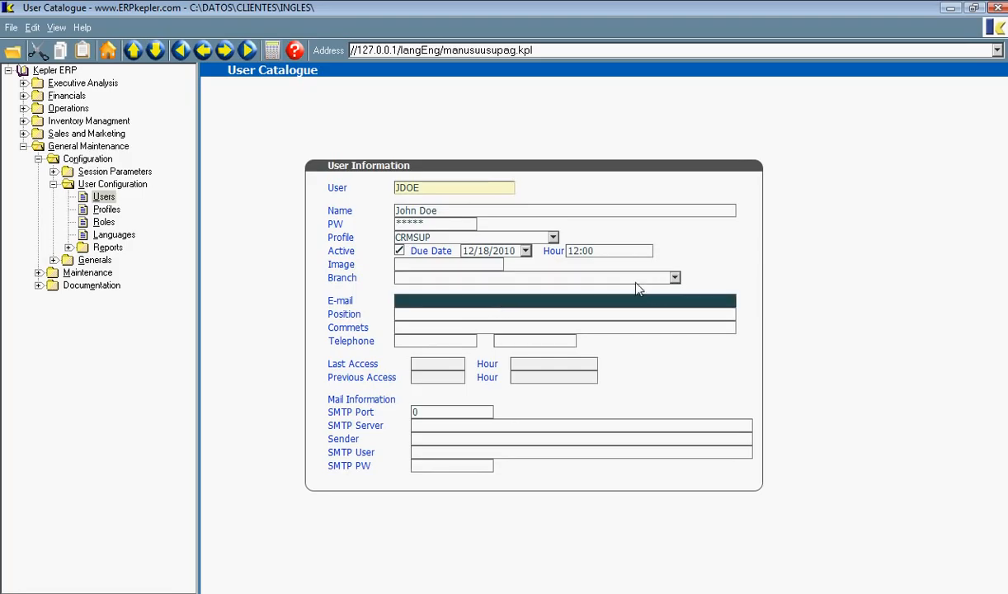
pyautogui.click(675, 278)
pyautogui.click(587, 292)
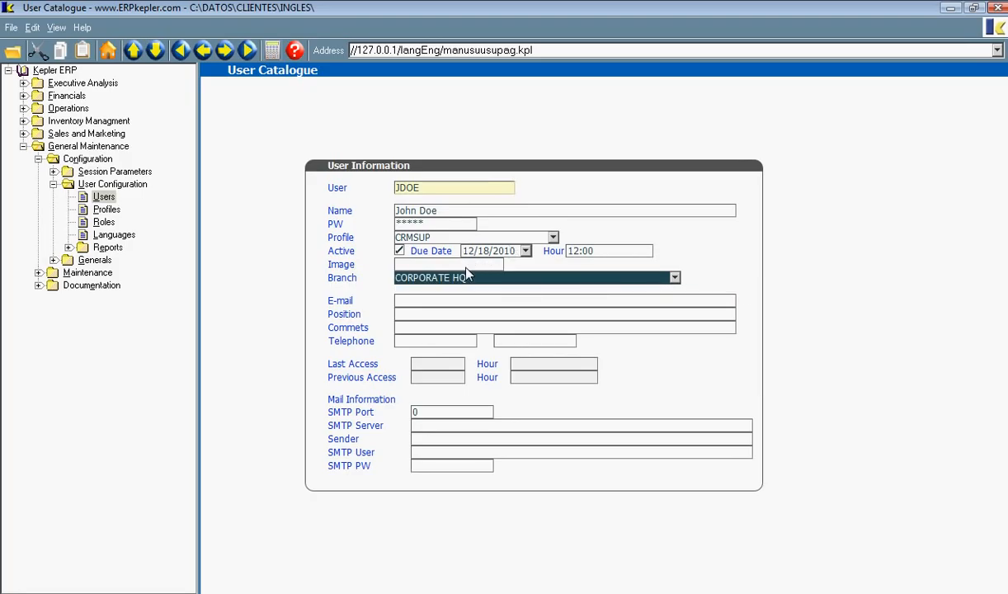
# Look through the new user's e-mail, position and SMTP mail fields without filling them in
pyautogui.click(401, 303)
pyautogui.click(419, 318)
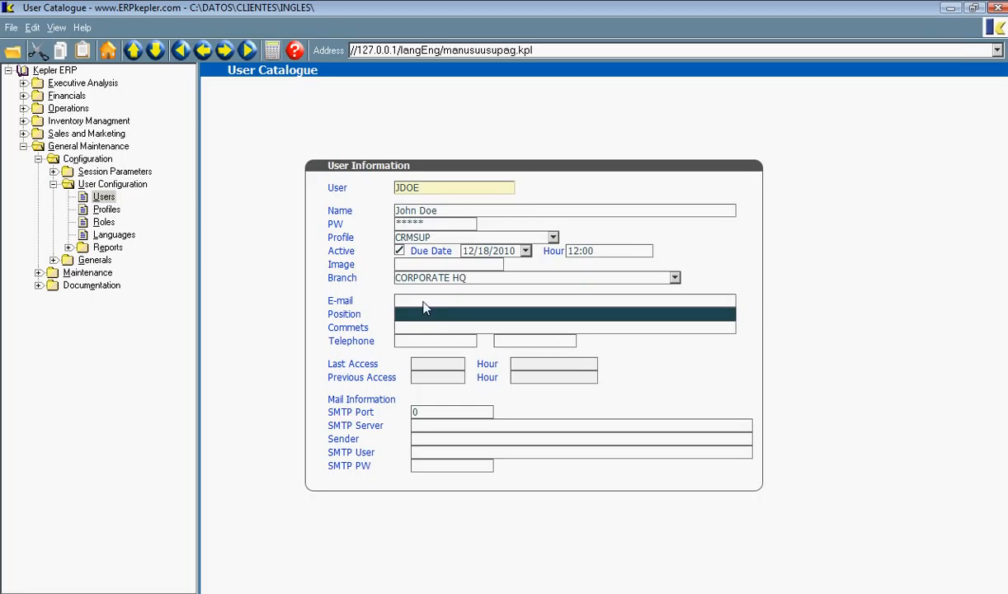
pyautogui.click(443, 413)
pyautogui.click(443, 426)
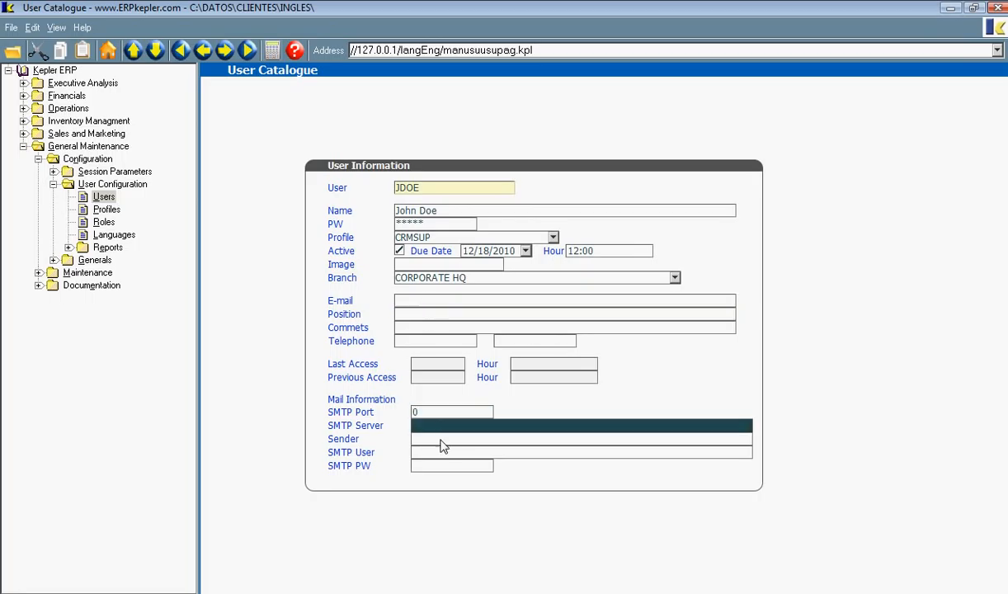
pyautogui.click(441, 442)
pyautogui.click(443, 455)
pyautogui.press('Tab')
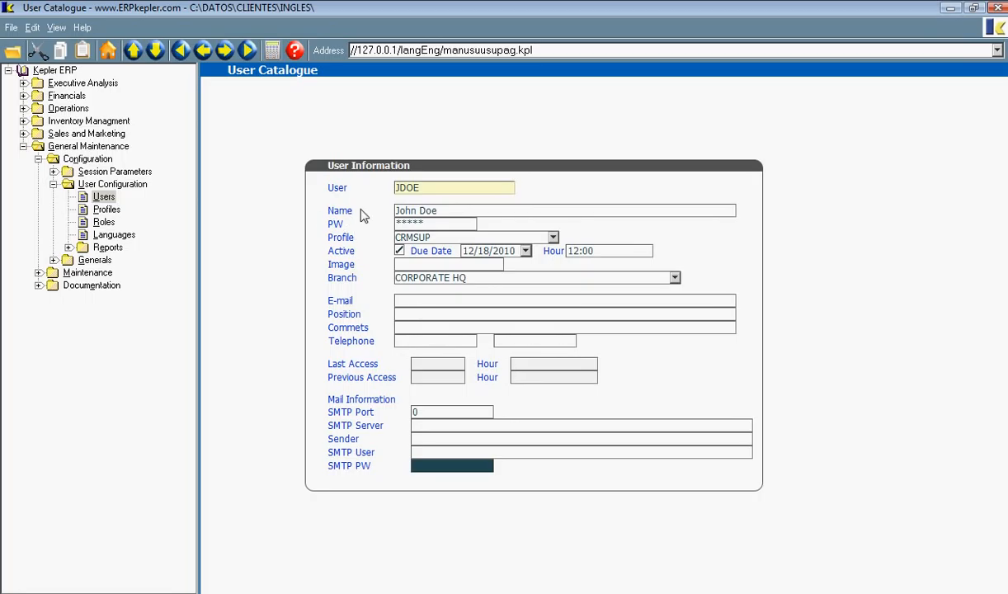
# Authorize the CRM-SUPERVISOR role for the CRM branch under Sales and Marketing
pyautogui.doubleClick(79, 148)
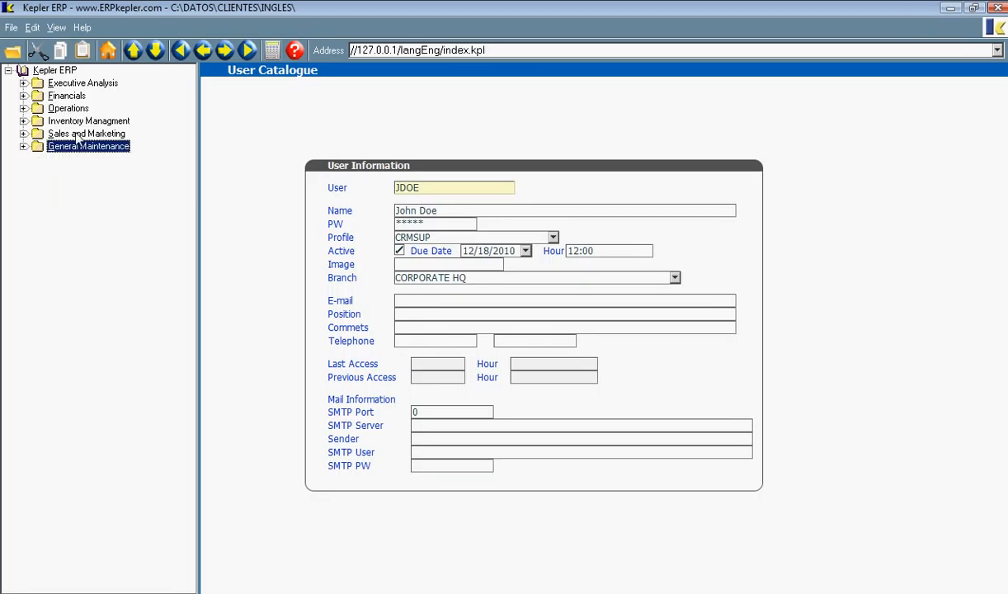
pyautogui.doubleClick(76, 135)
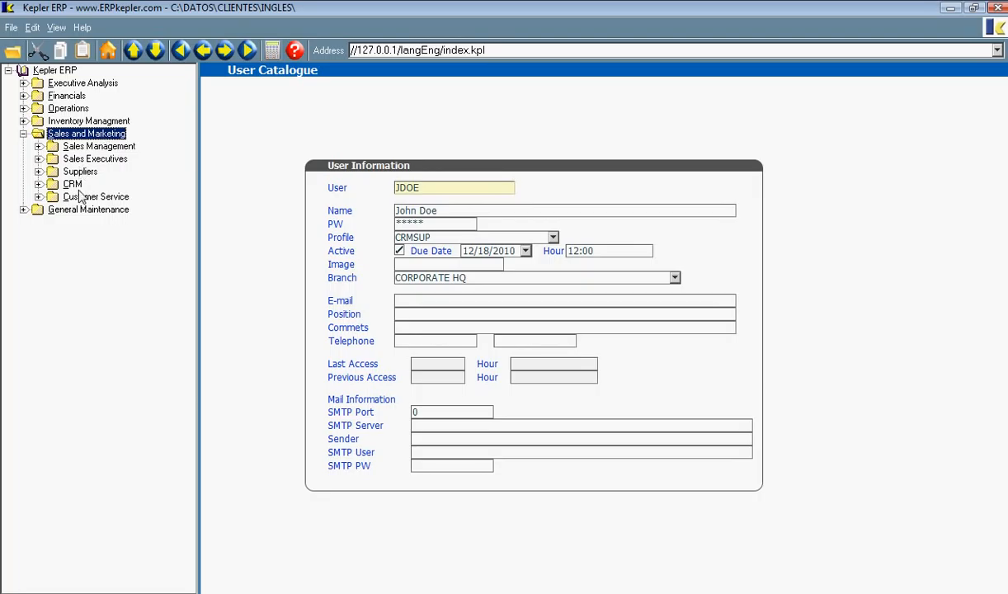
pyautogui.click(72, 184)
pyautogui.click(35, 28)
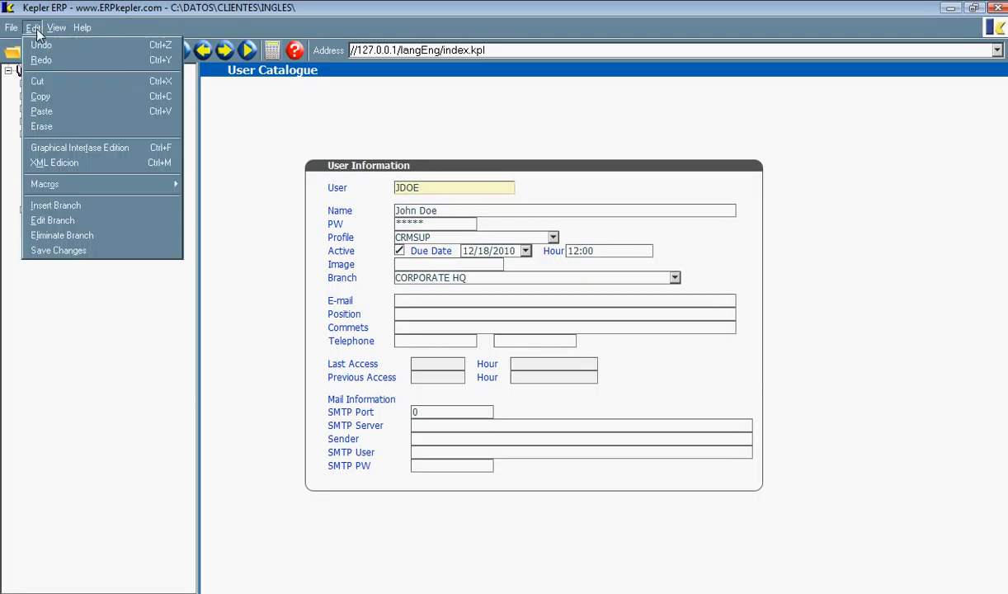
pyautogui.click(72, 220)
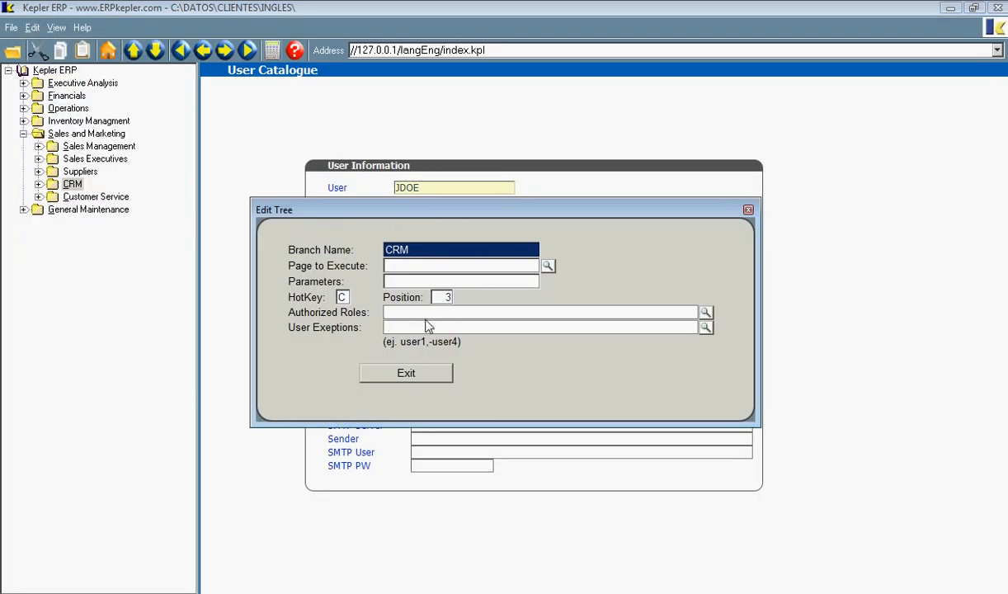
pyautogui.click(470, 313)
pyautogui.click(705, 313)
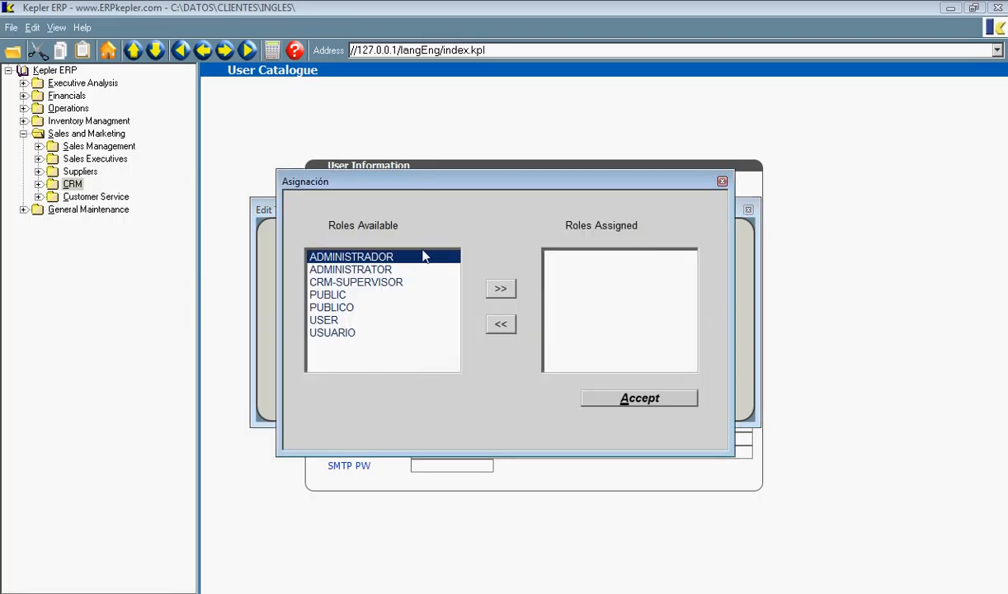
pyautogui.click(426, 281)
pyautogui.click(501, 288)
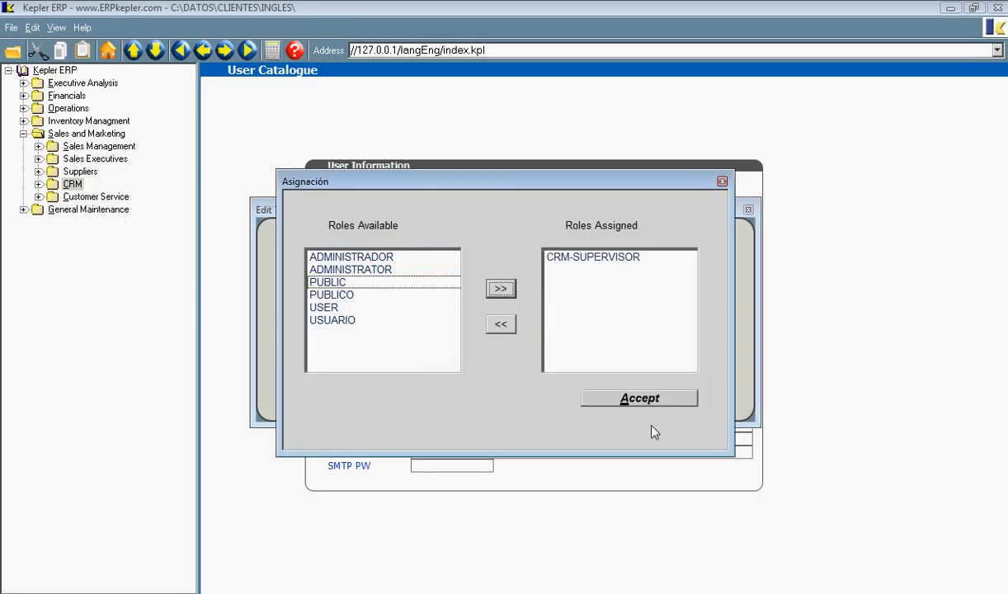
pyautogui.click(652, 401)
pyautogui.click(748, 210)
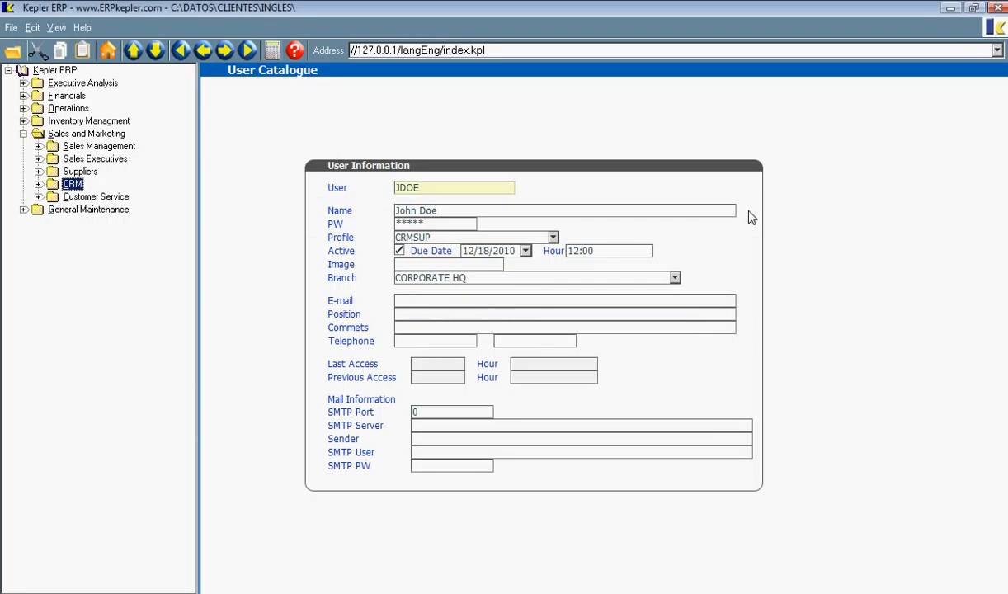
# Authorize the CRM-SUPERVISOR role for the Sales Management branch under Sales and Marketing
pyautogui.click(84, 148)
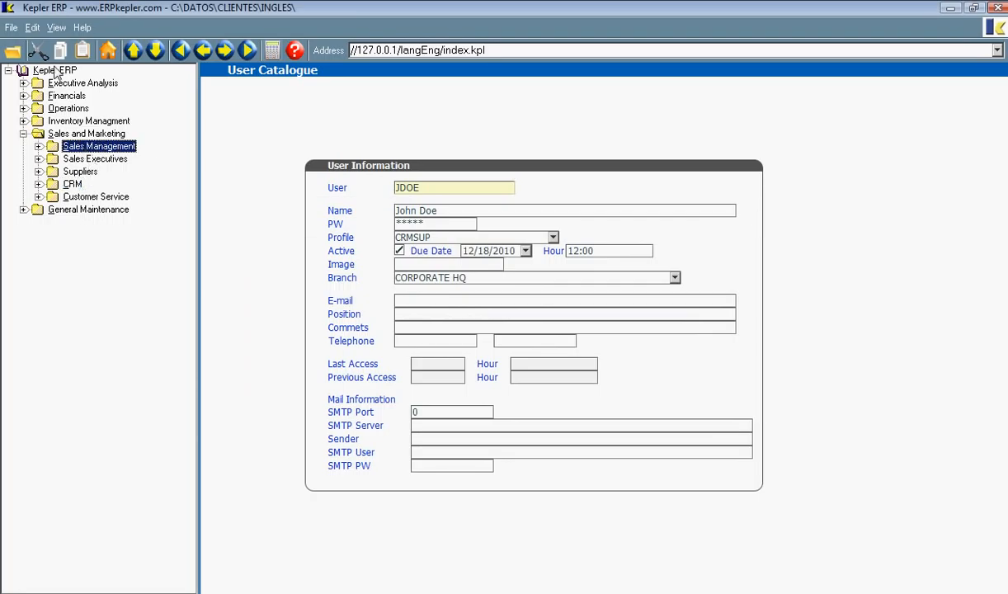
pyautogui.click(35, 28)
pyautogui.click(87, 222)
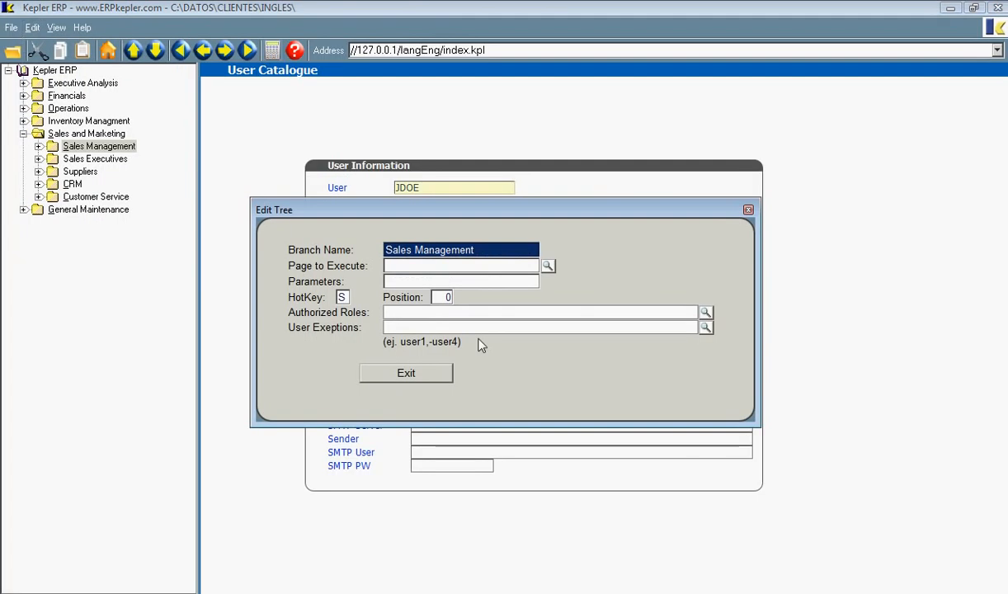
pyautogui.click(568, 314)
pyautogui.click(705, 312)
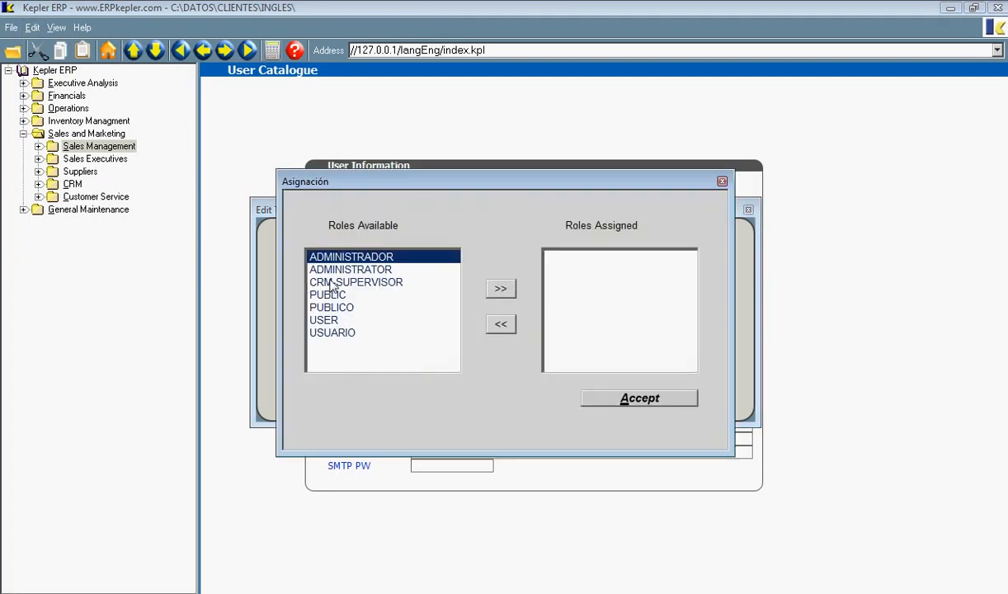
pyautogui.click(445, 281)
pyautogui.click(500, 288)
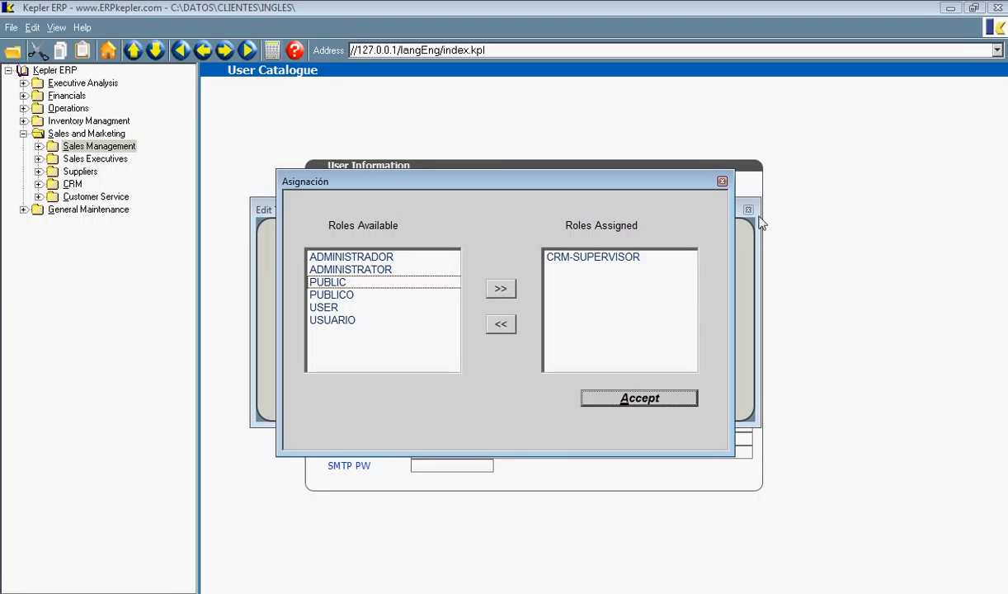
pyautogui.click(612, 398)
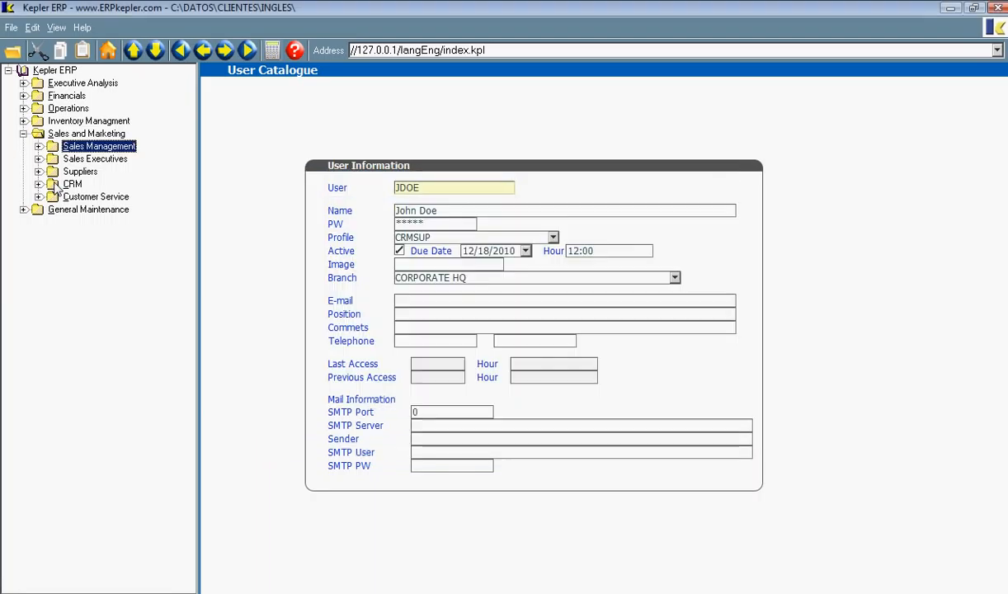
# Check the authorized roles of the CRM branch without changing its settings
pyautogui.click(66, 185)
pyautogui.click(33, 28)
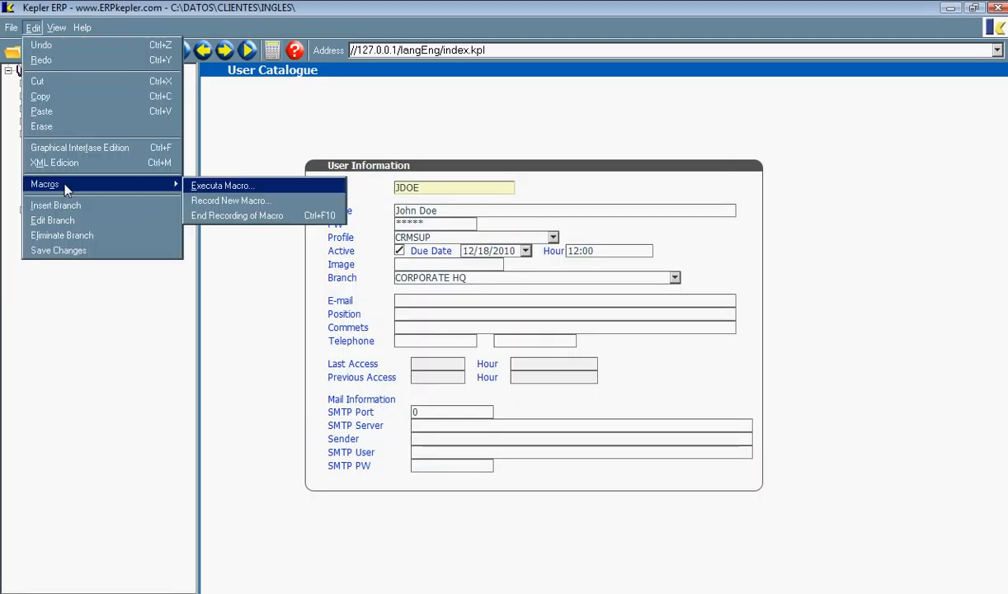
pyautogui.click(83, 221)
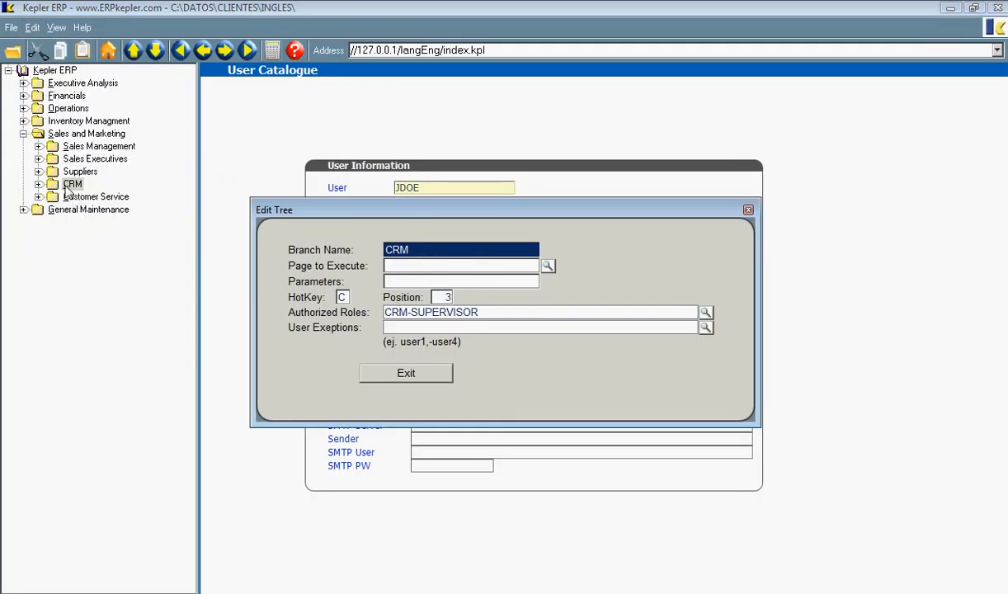
pyautogui.click(408, 373)
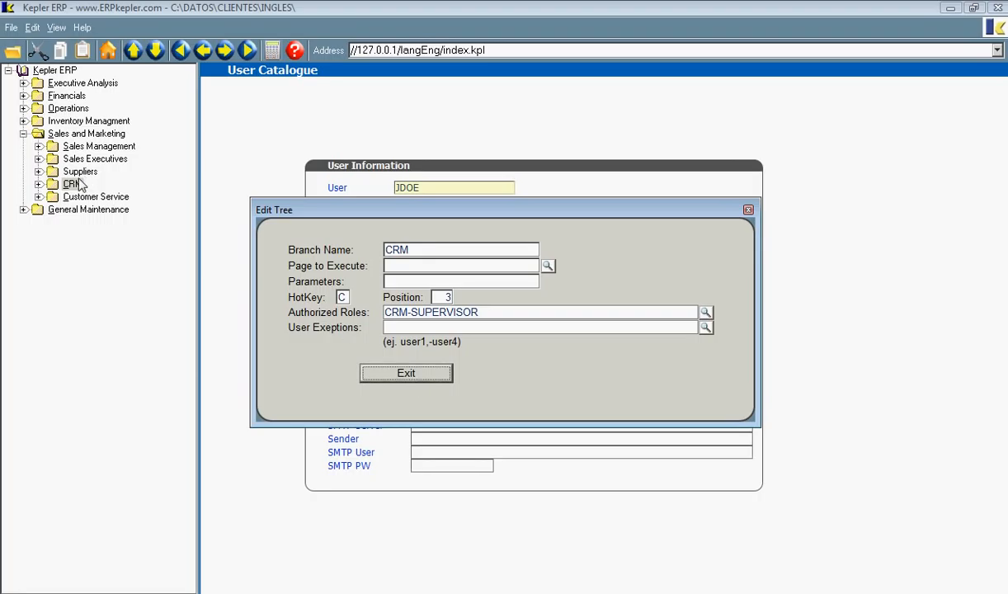
pyautogui.click(83, 147)
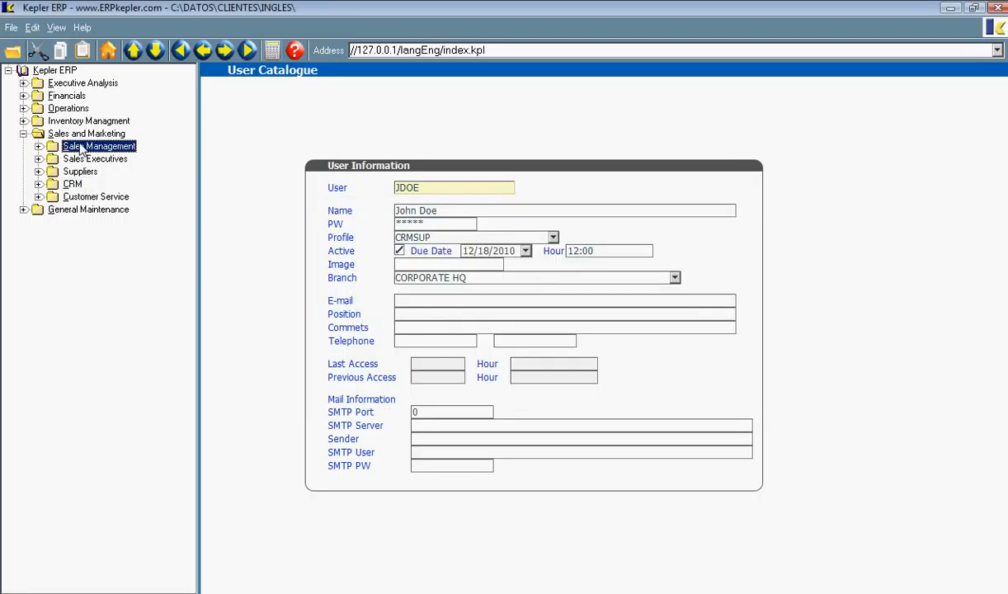
# Authorize the CRM-SUPERVISOR role for the Profit by Categories per Month report in the General Managment Sales folder under Executive Analysis
pyautogui.doubleClick(74, 84)
pyautogui.doubleClick(81, 108)
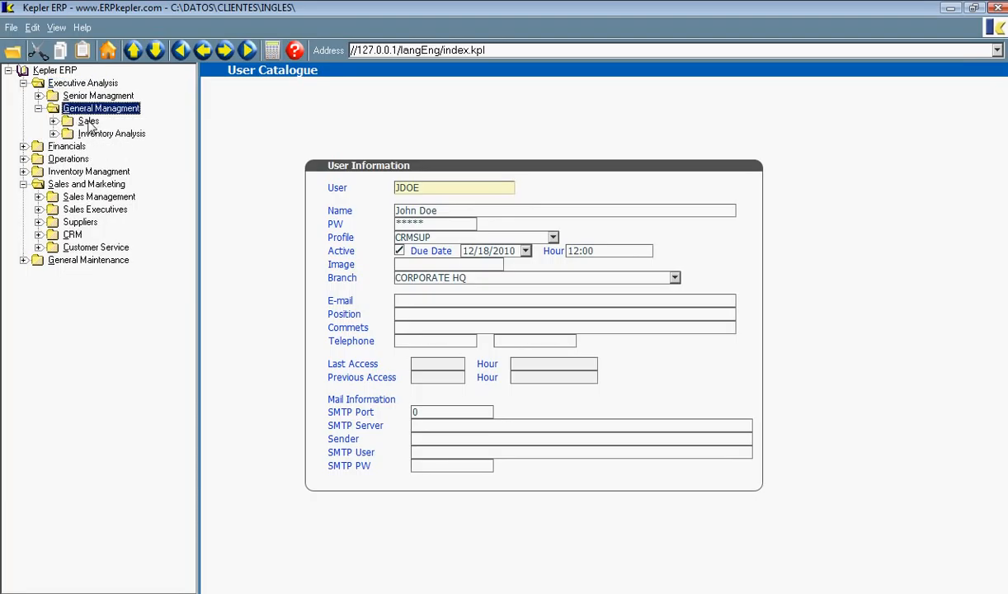
pyautogui.doubleClick(88, 121)
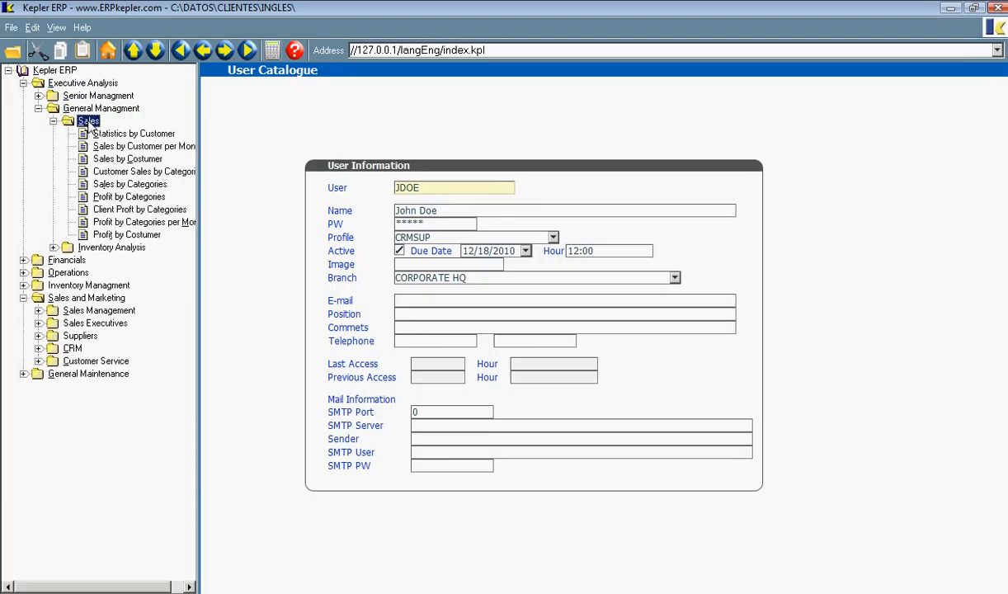
pyautogui.click(131, 224)
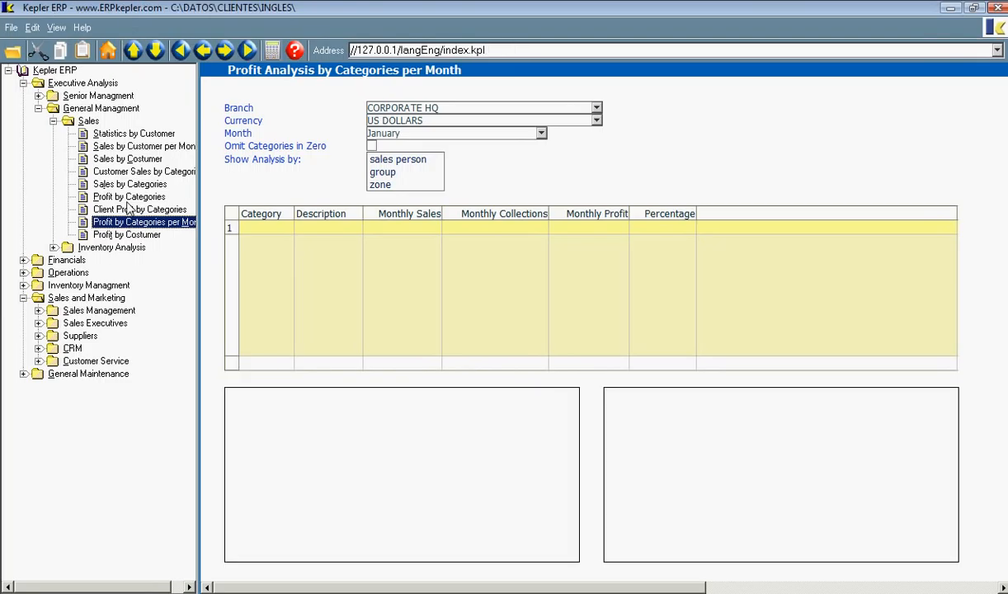
pyautogui.click(34, 27)
pyautogui.click(76, 220)
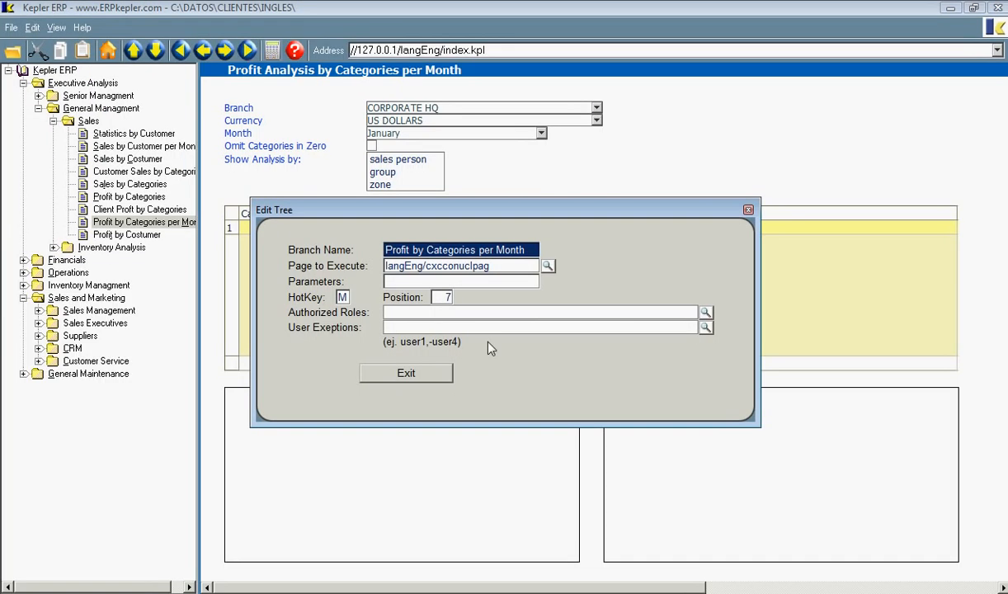
pyautogui.click(705, 314)
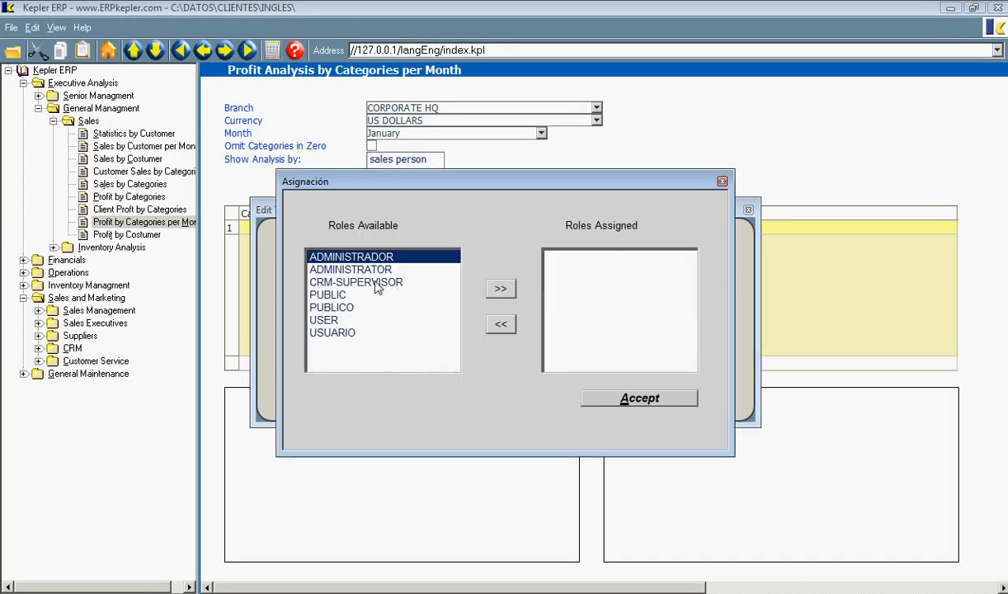
pyautogui.click(363, 282)
pyautogui.click(501, 288)
pyautogui.click(631, 399)
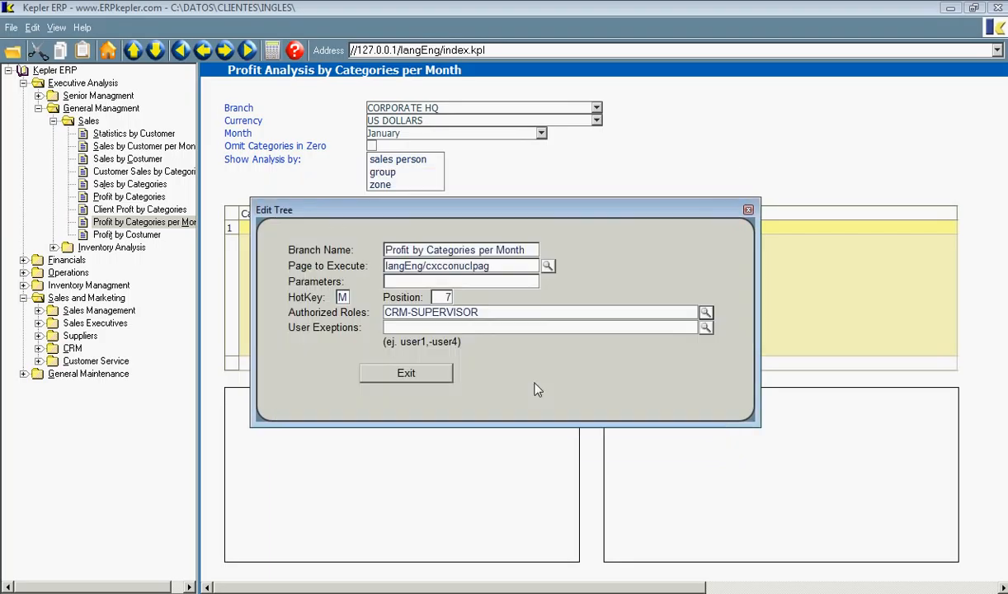
pyautogui.click(427, 373)
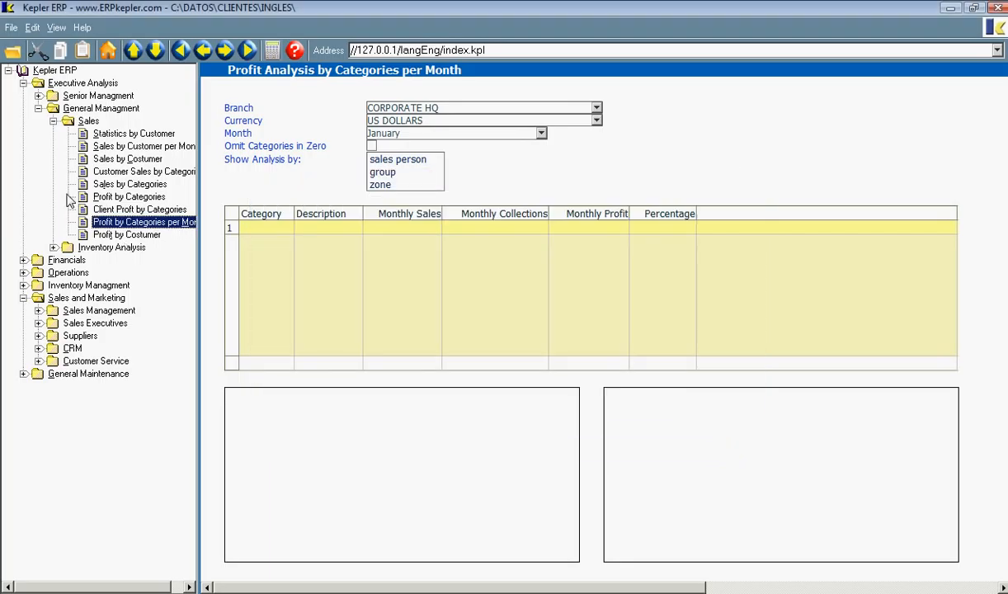
# Authorize the CRM-SUPERVISOR role for the Sales by Costumer report in the same Sales folder
pyautogui.click(126, 161)
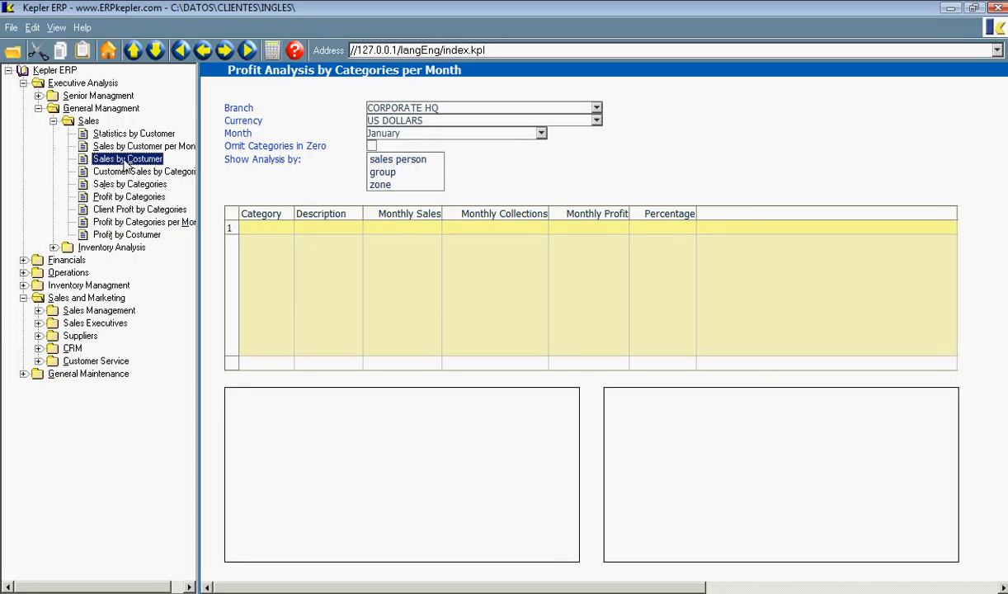
pyautogui.click(33, 28)
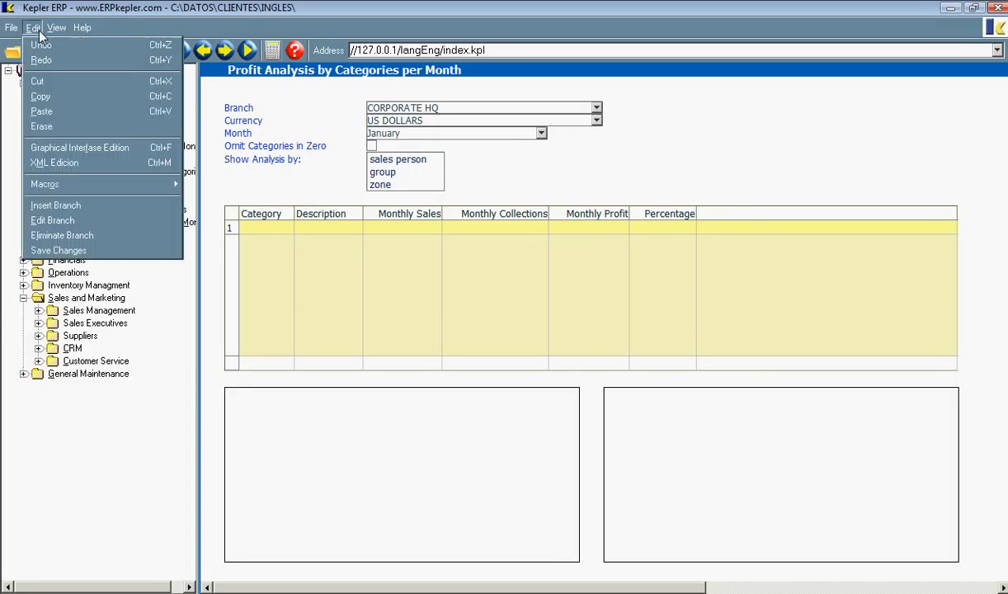
pyautogui.click(104, 220)
pyautogui.click(703, 321)
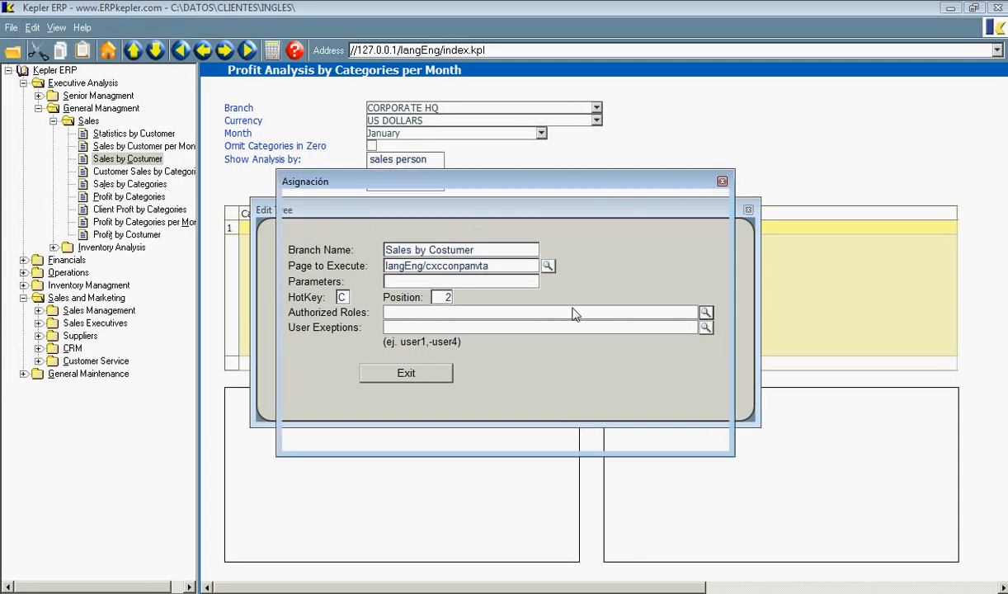
pyautogui.click(355, 282)
pyautogui.click(500, 288)
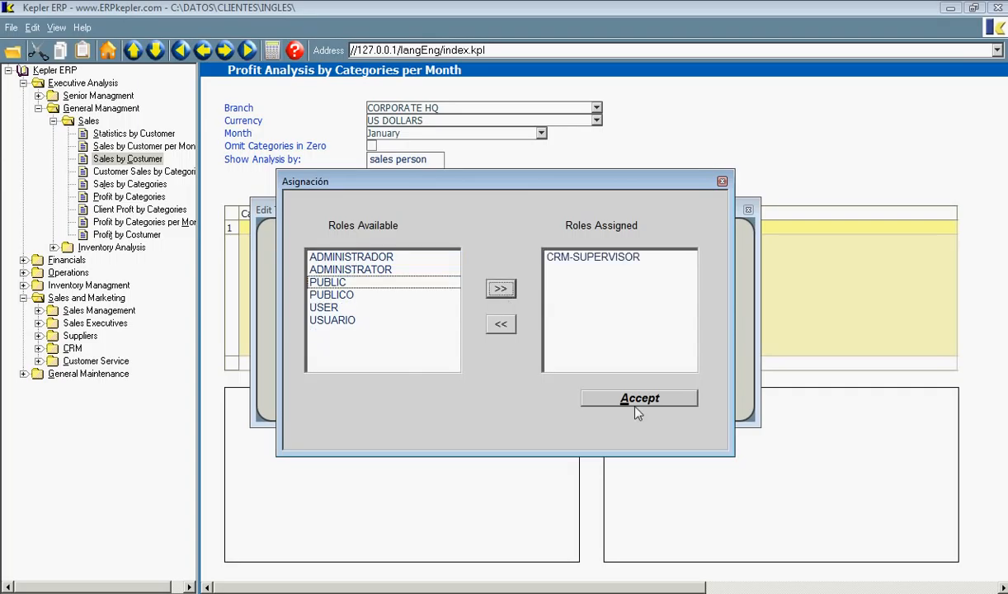
pyautogui.click(660, 402)
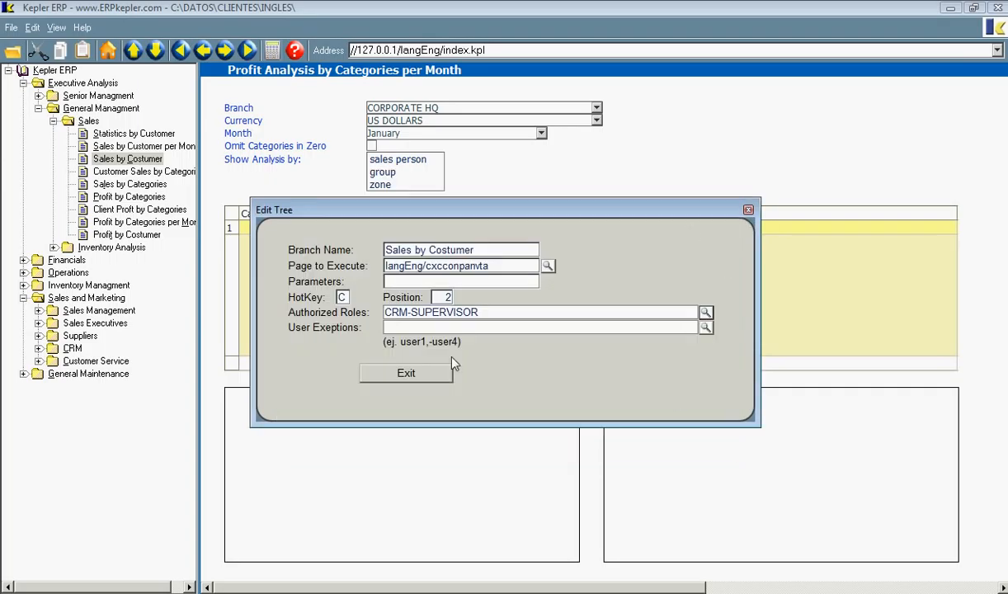
pyautogui.click(419, 373)
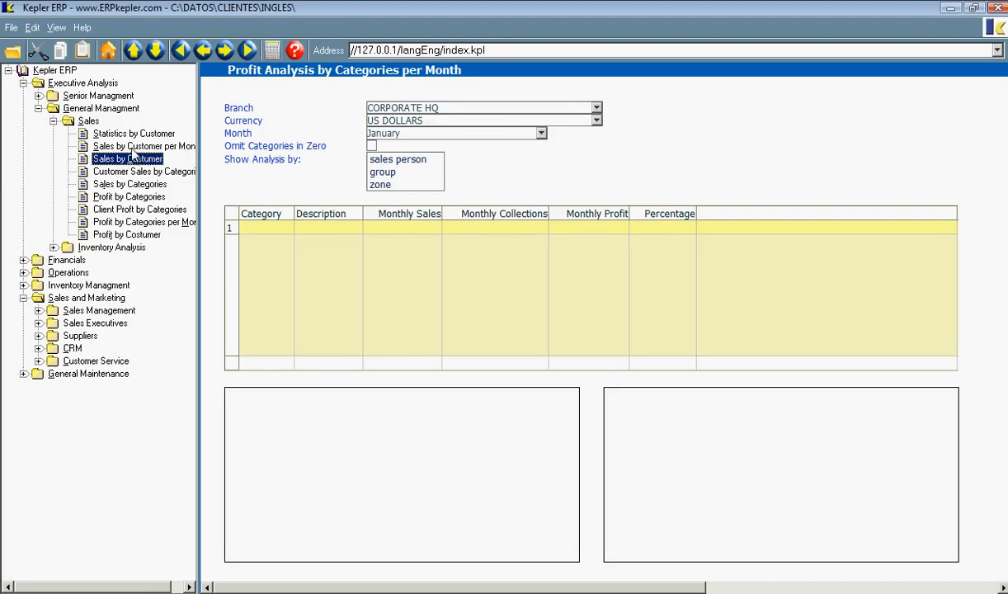
# Check the authorized roles of the Sales by Costumer and Profit by Categories per Month reports
pyautogui.hotkey('alt', 'e')
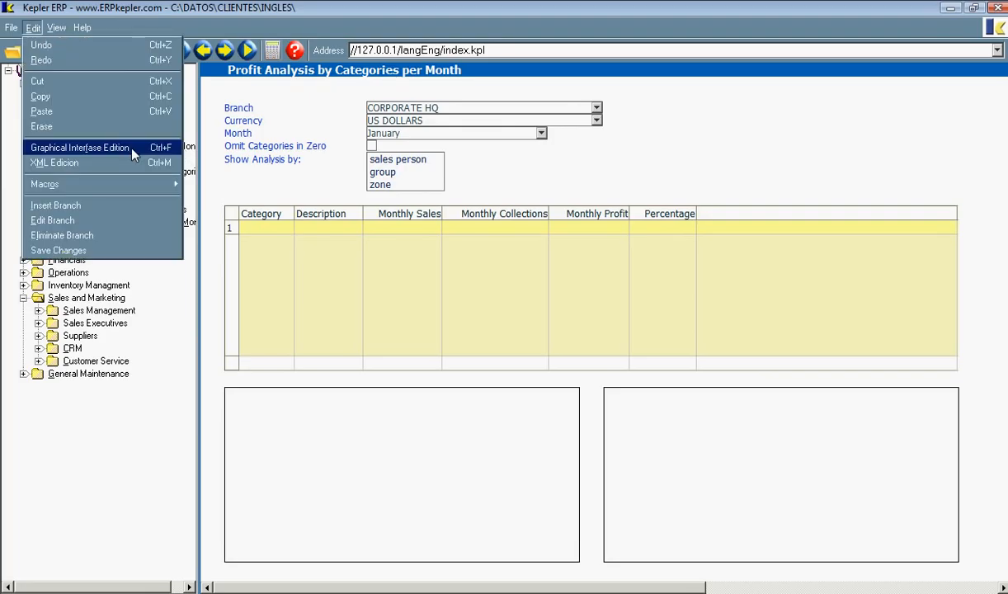
pyautogui.click(53, 221)
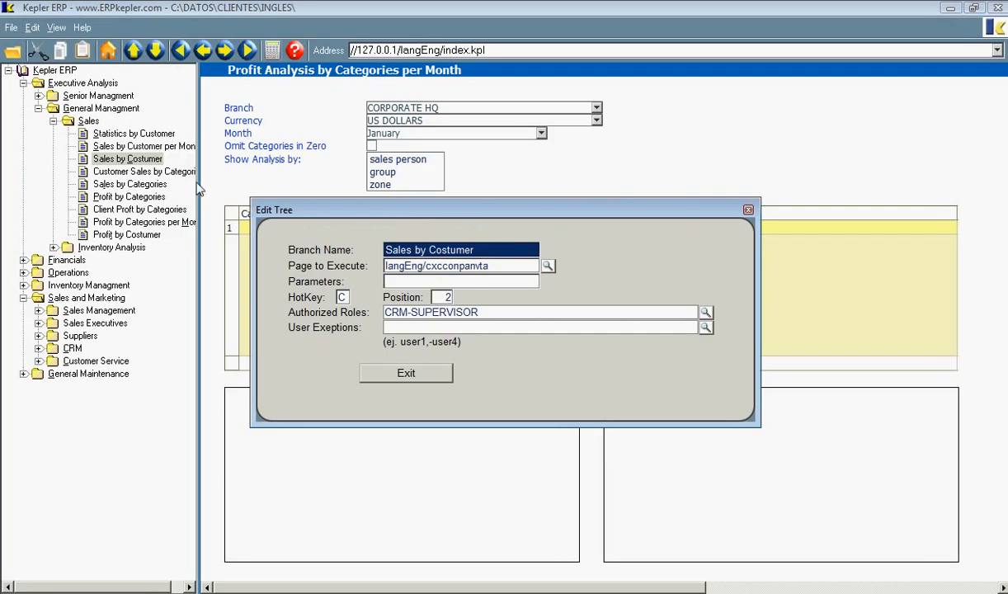
pyautogui.click(425, 373)
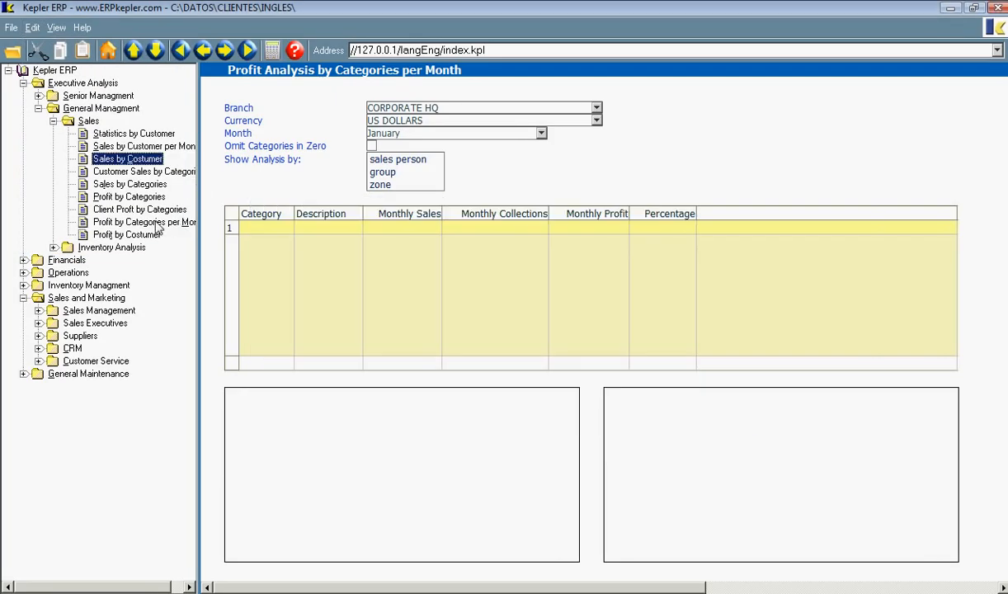
pyautogui.click(157, 222)
pyautogui.hotkey('alt', 'e')
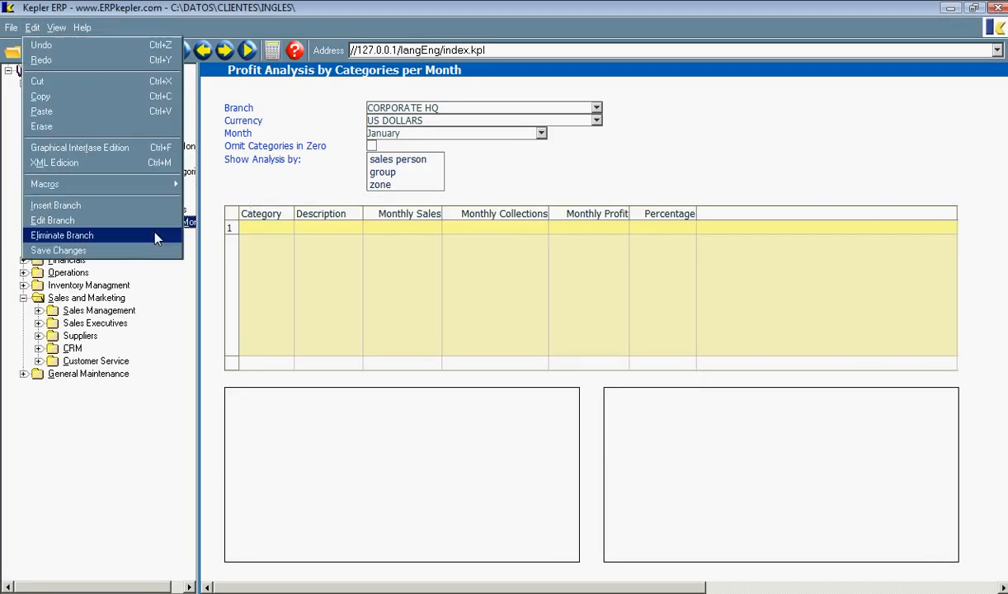
pyautogui.click(112, 219)
pyautogui.click(414, 369)
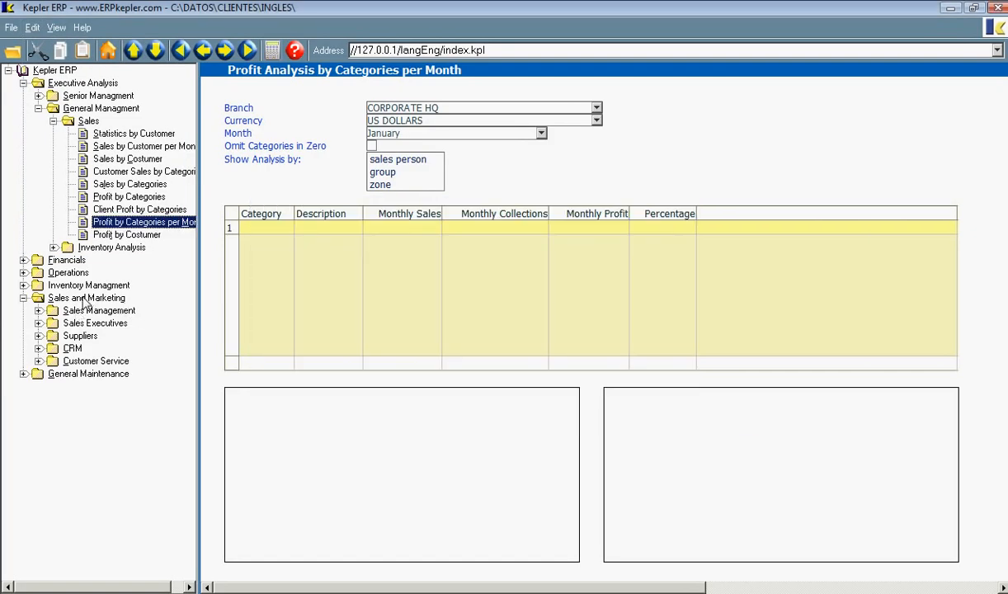
# Check the authorized roles of the CRM and Sales Management branches under Sales and Marketing
pyautogui.click(72, 349)
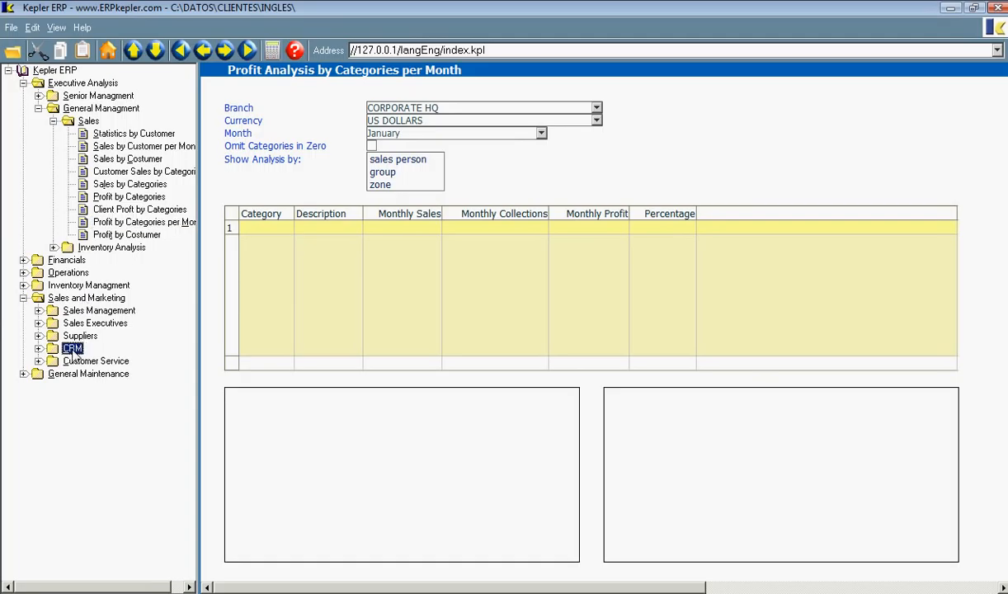
pyautogui.click(33, 27)
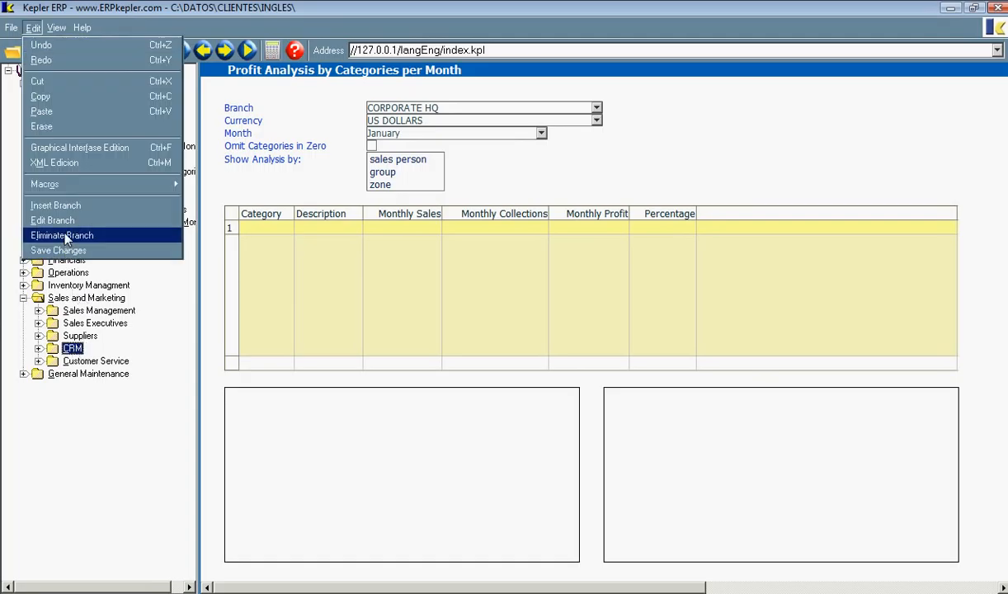
pyautogui.click(61, 222)
pyautogui.click(394, 368)
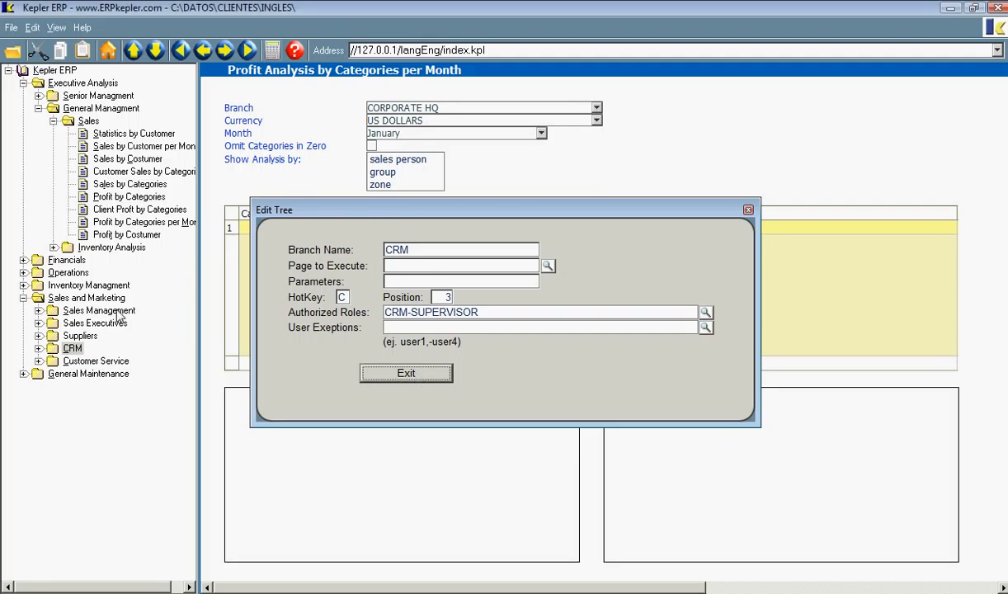
pyautogui.click(116, 311)
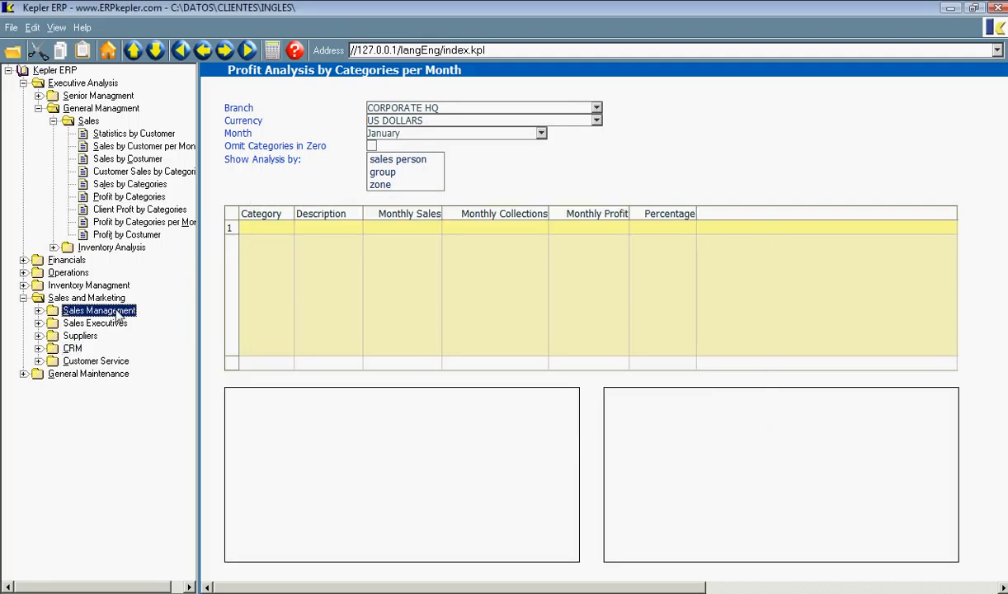
pyautogui.click(33, 27)
pyautogui.click(74, 219)
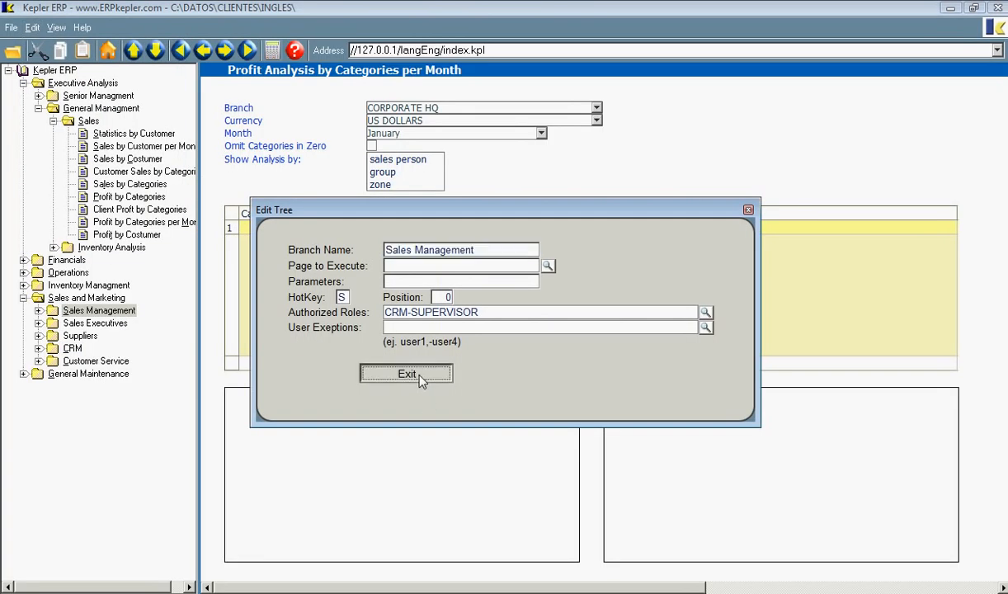
# Save the menu tree changes, replacing the existing //127.0.0.1/langEng/index.kpl file
pyautogui.click(33, 27)
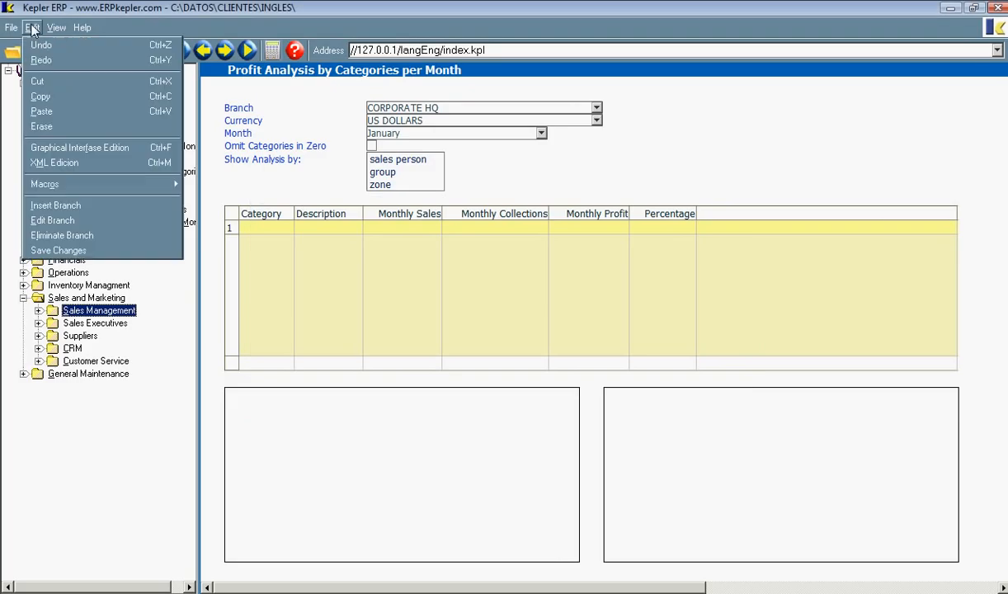
pyautogui.click(99, 239)
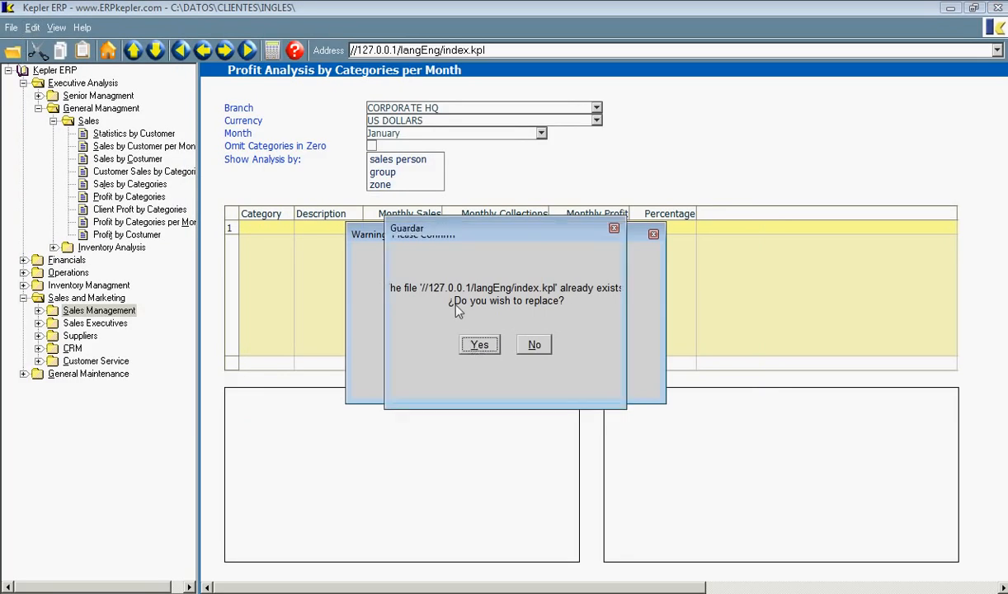
pyautogui.click(490, 345)
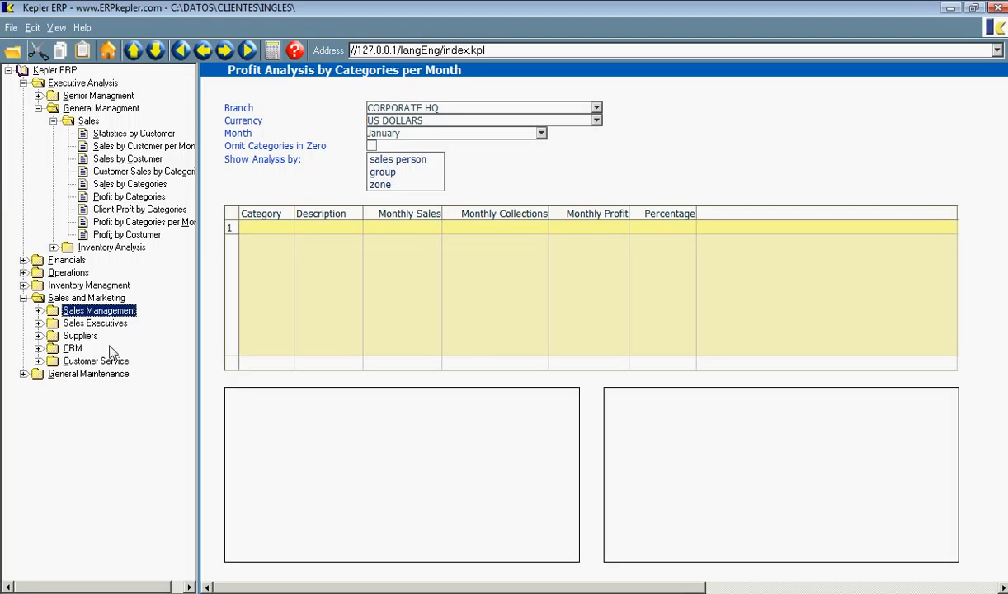
pyautogui.click(33, 28)
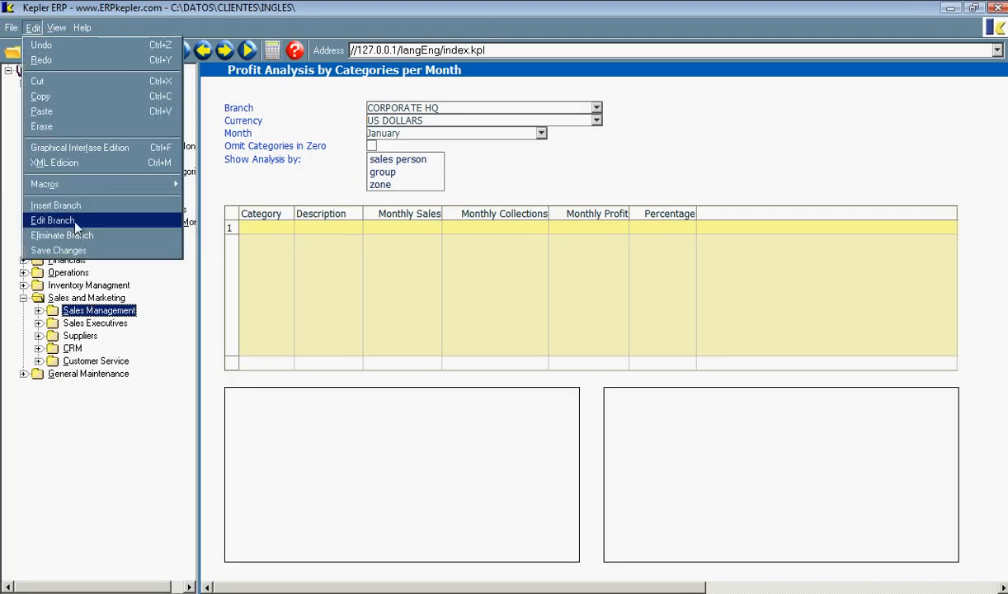
pyautogui.click(57, 250)
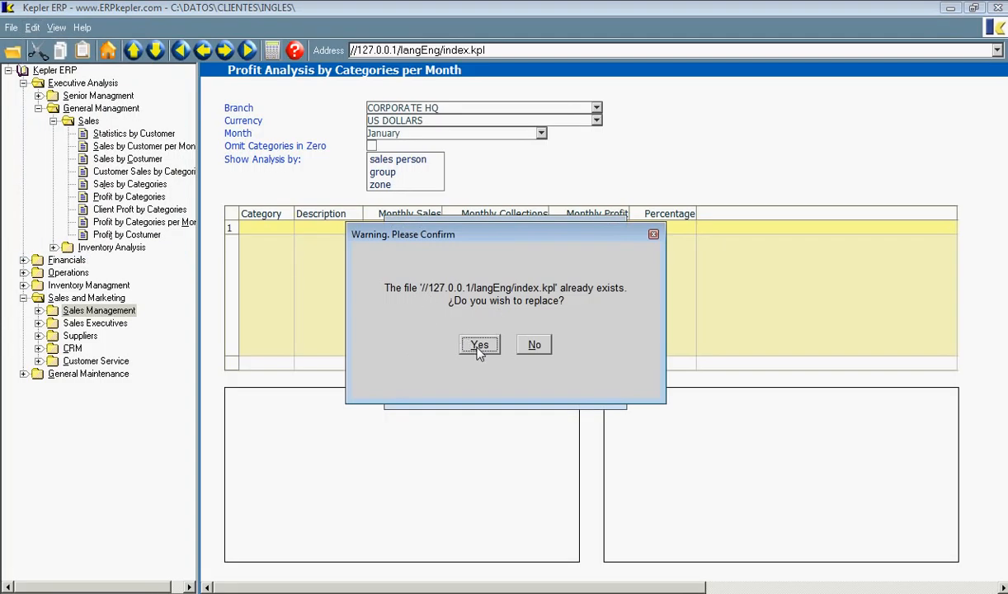
pyautogui.click(479, 346)
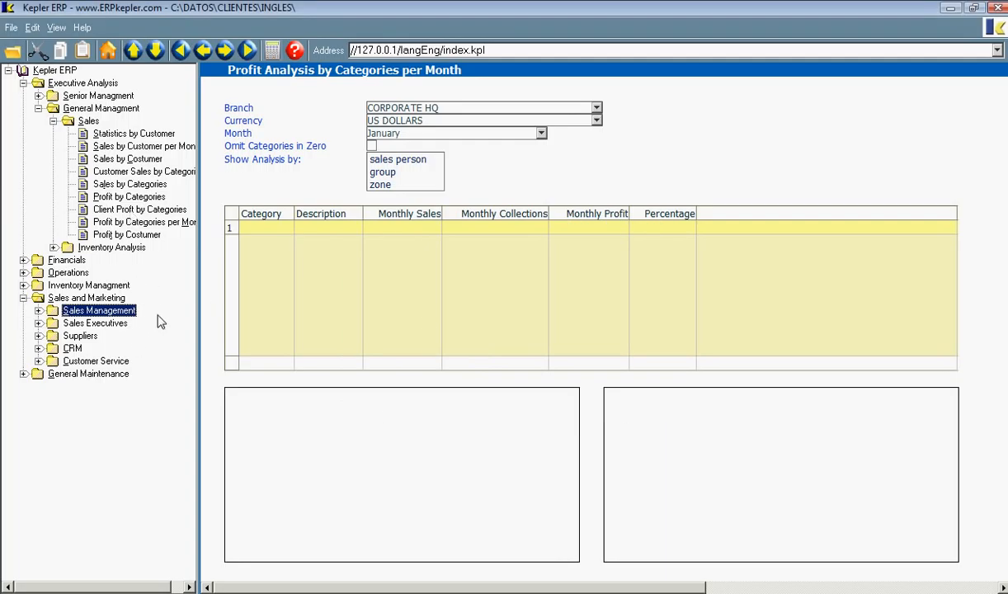
# Return to the login page and sign in with the CRM supervisor's user name and account password, leaving the role empty
pyautogui.click(110, 51)
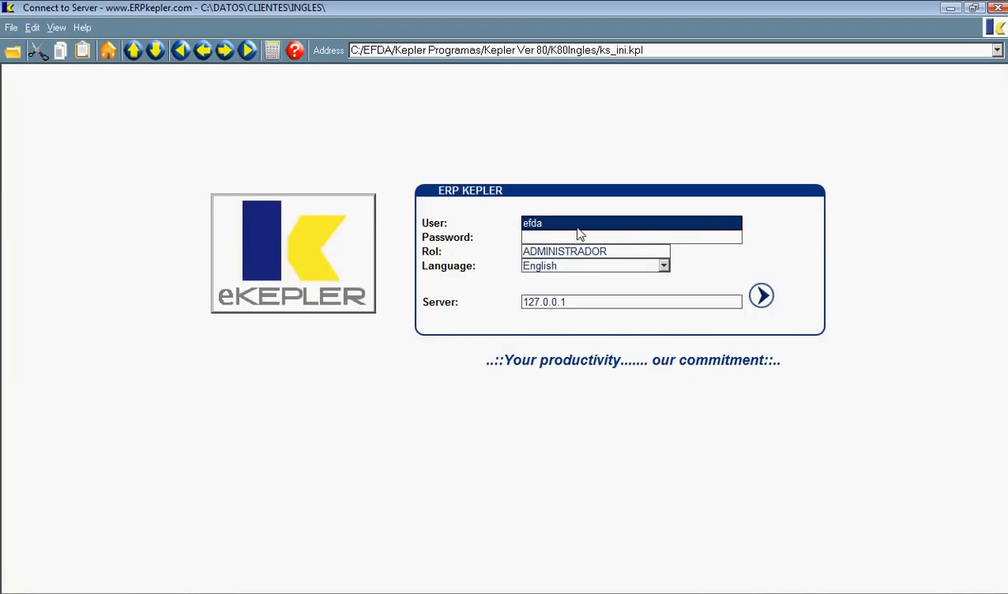
pyautogui.write('jdoe')
pyautogui.press('Tab')
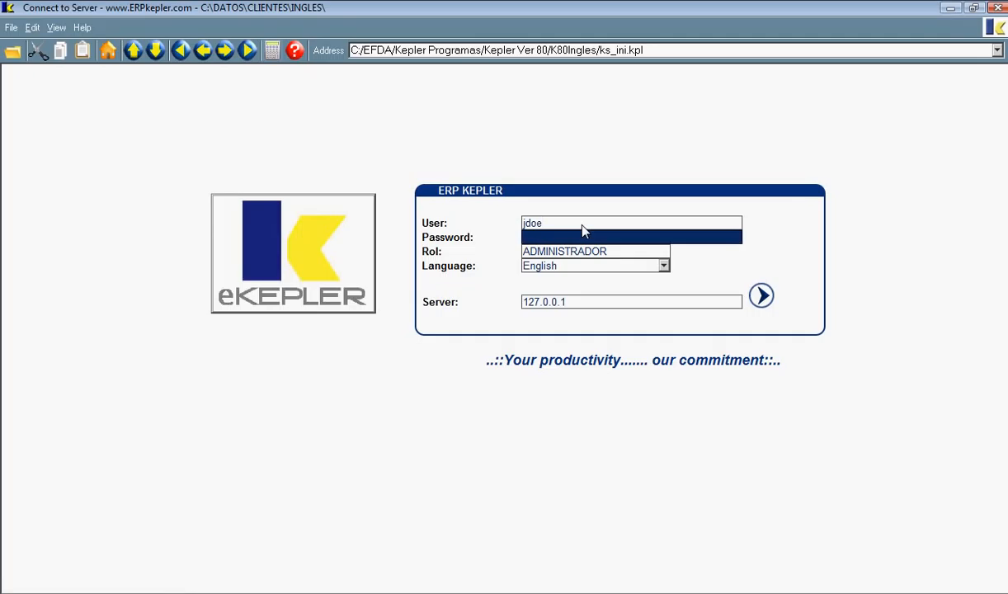
pyautogui.write('*****')
pyautogui.press('Tab')
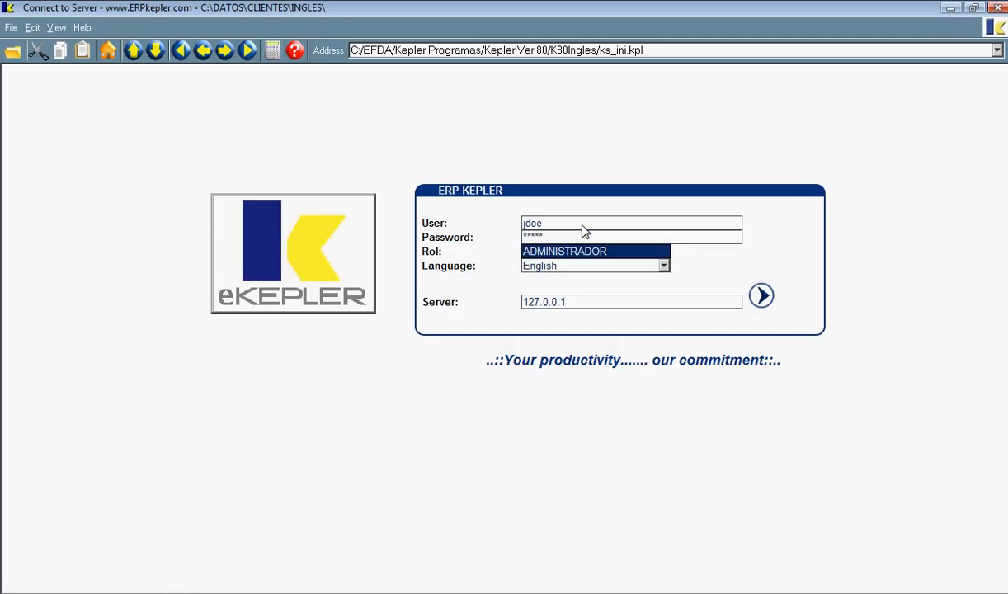
pyautogui.press('BackSpace')
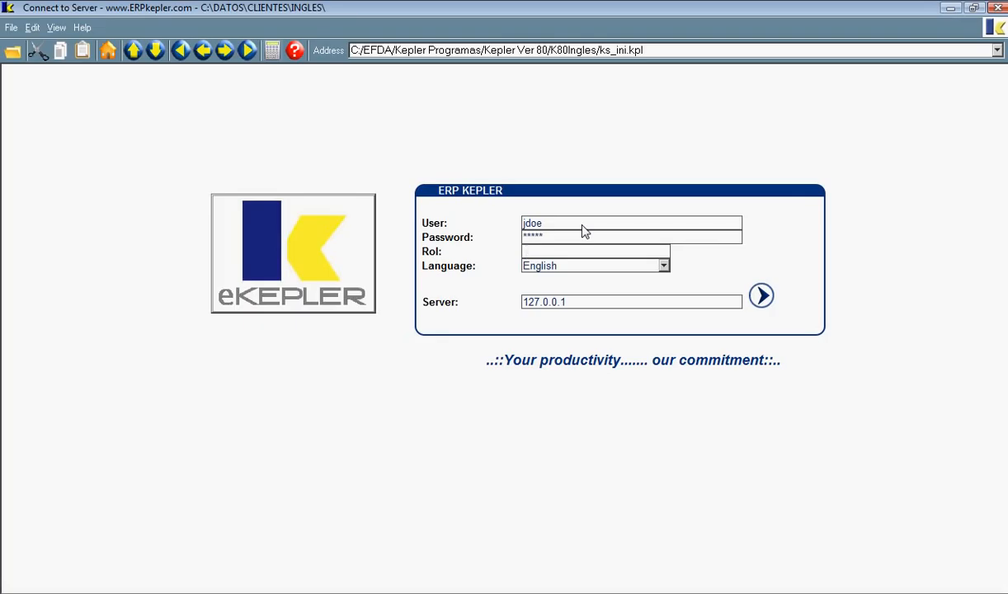
pyautogui.press('Return')
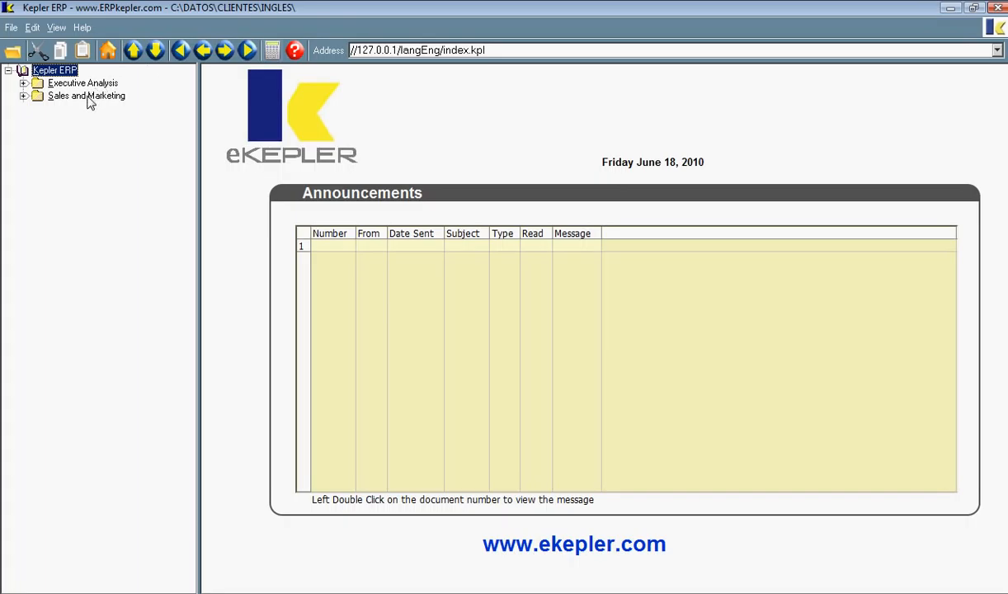
# Expand Executive Analysis down to the General Managment Sales folder and open its Sales by Costumer and Profit by Categories per Month reports
pyautogui.doubleClick(60, 84)
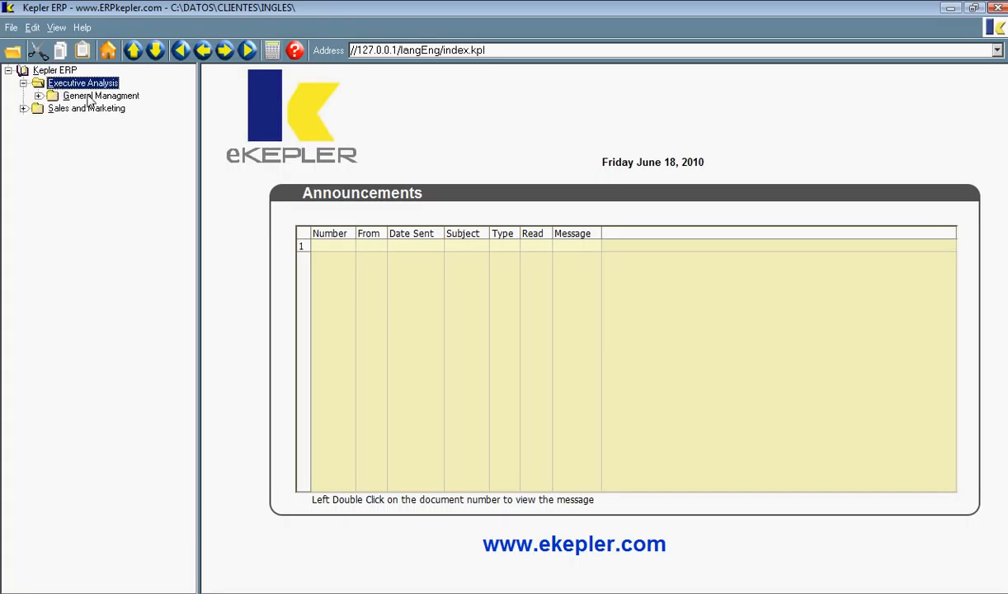
pyautogui.doubleClick(87, 97)
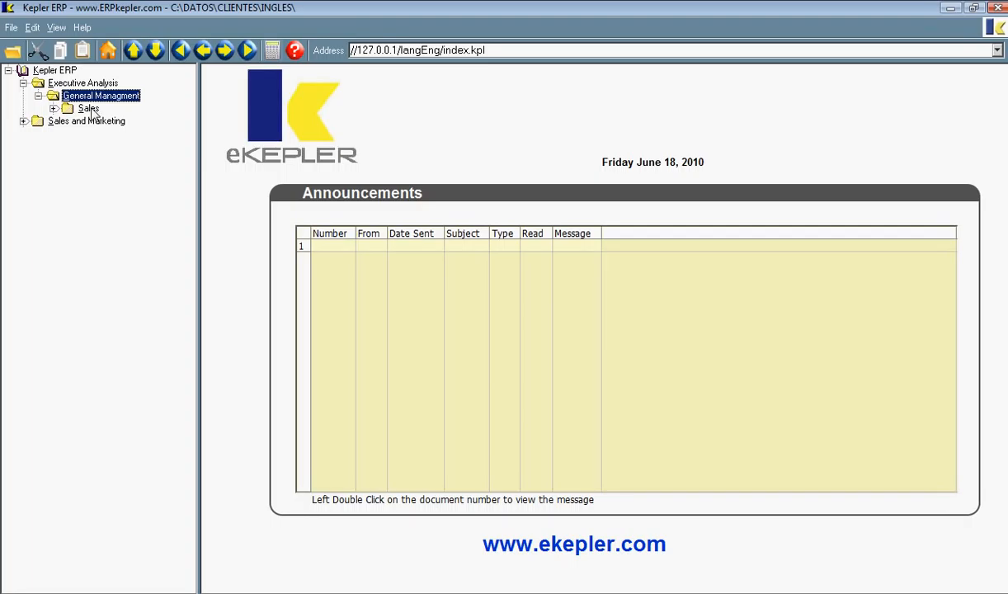
pyautogui.doubleClick(88, 109)
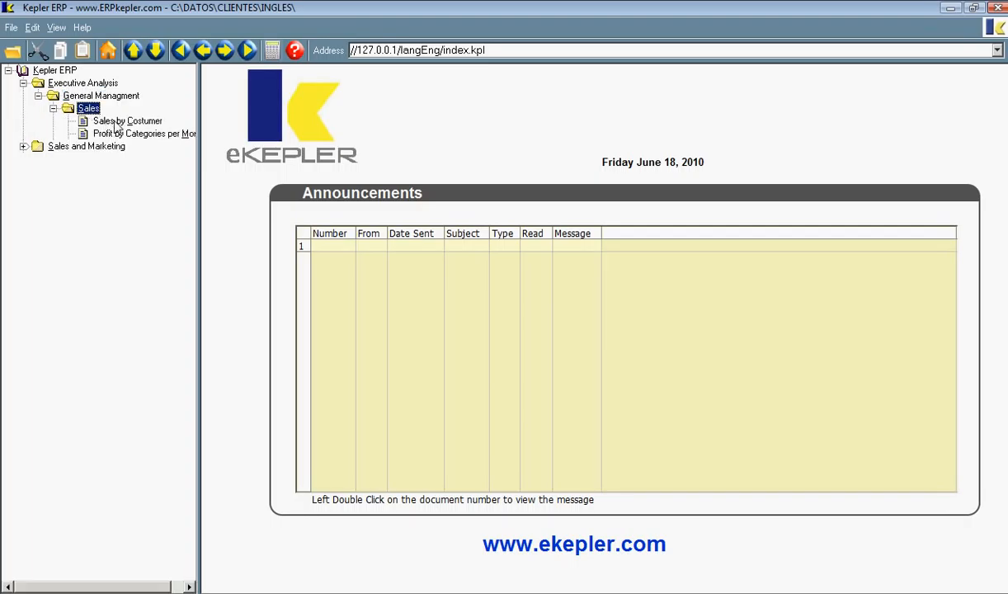
pyautogui.doubleClick(115, 122)
pyautogui.doubleClick(136, 135)
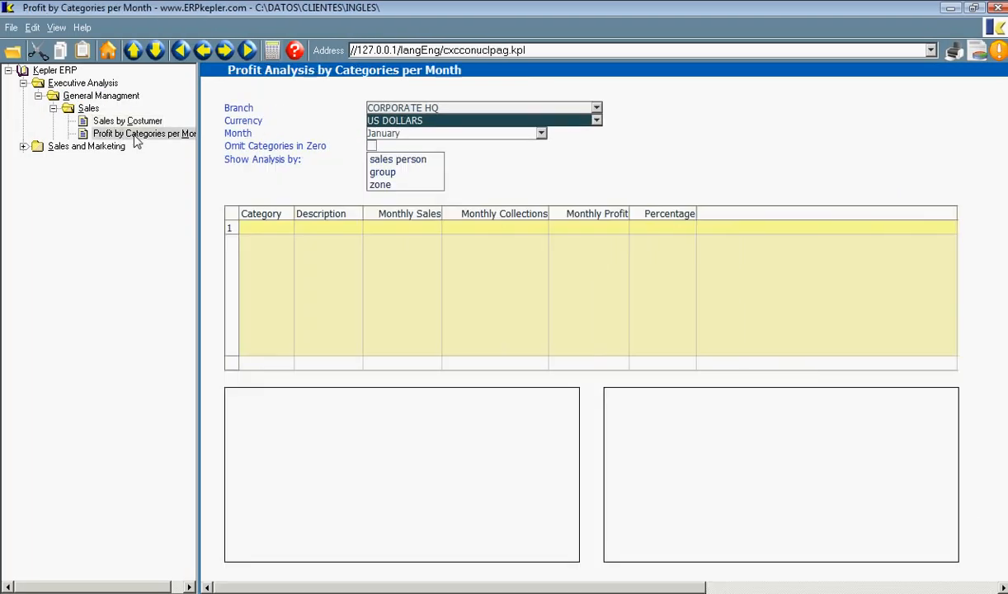
# Expand the Sales and Marketing branch with its Sales Management and CRM folders to examine the accessible options
pyautogui.doubleClick(75, 147)
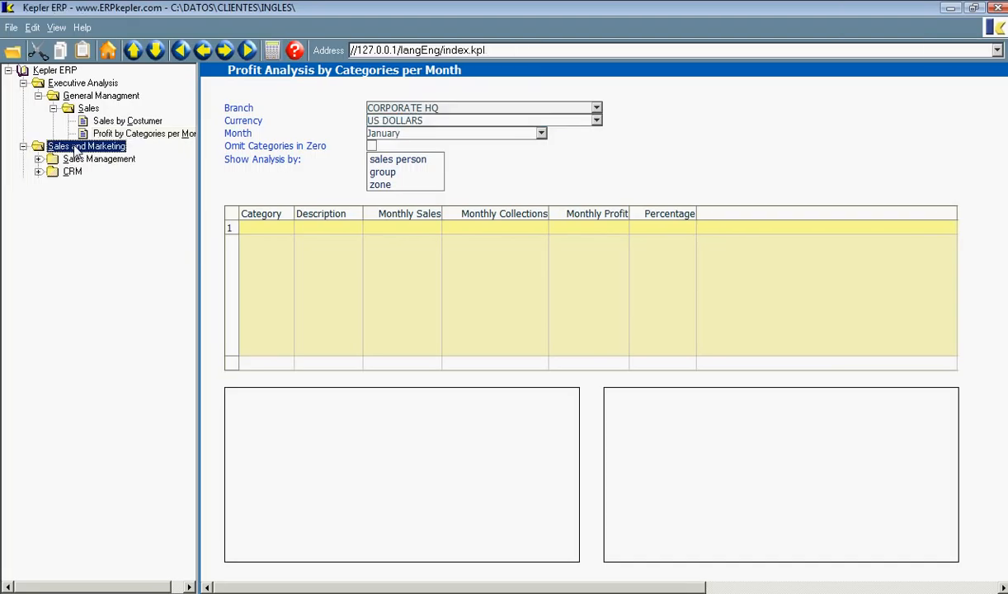
pyautogui.doubleClick(78, 161)
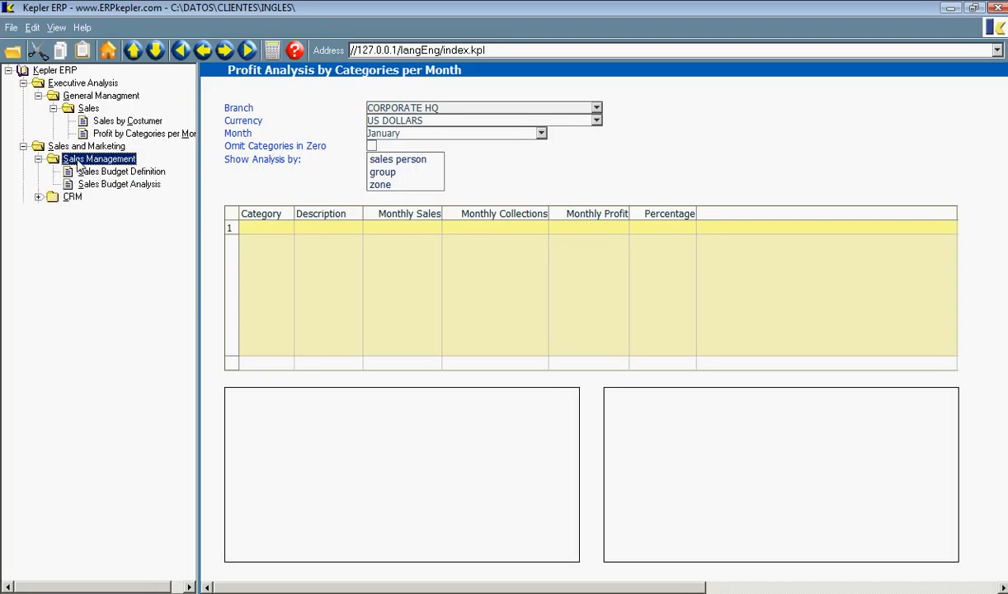
pyautogui.doubleClick(72, 196)
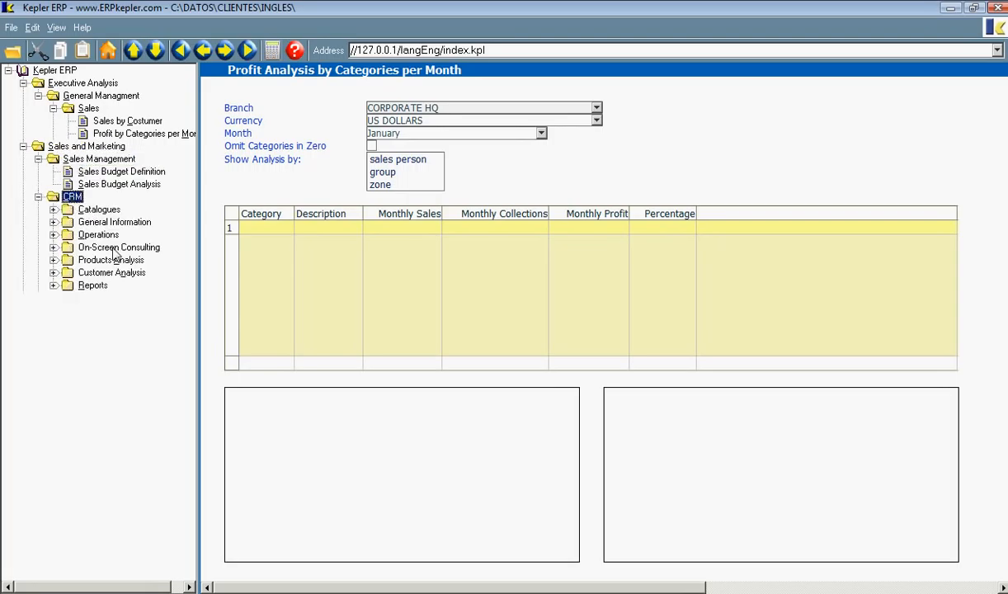